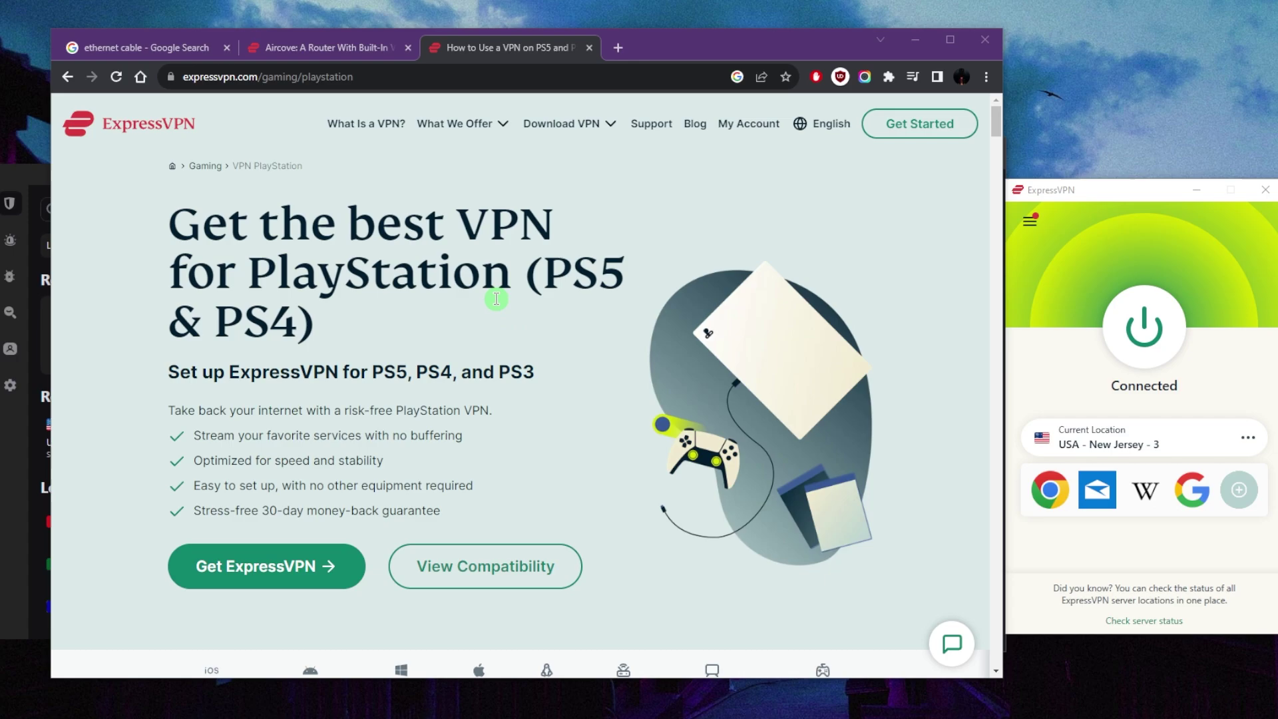
Switch to the 'Aircove: A Router With Built-In VPN' tab with the Black Friday 25% off offer.
click(333, 48)
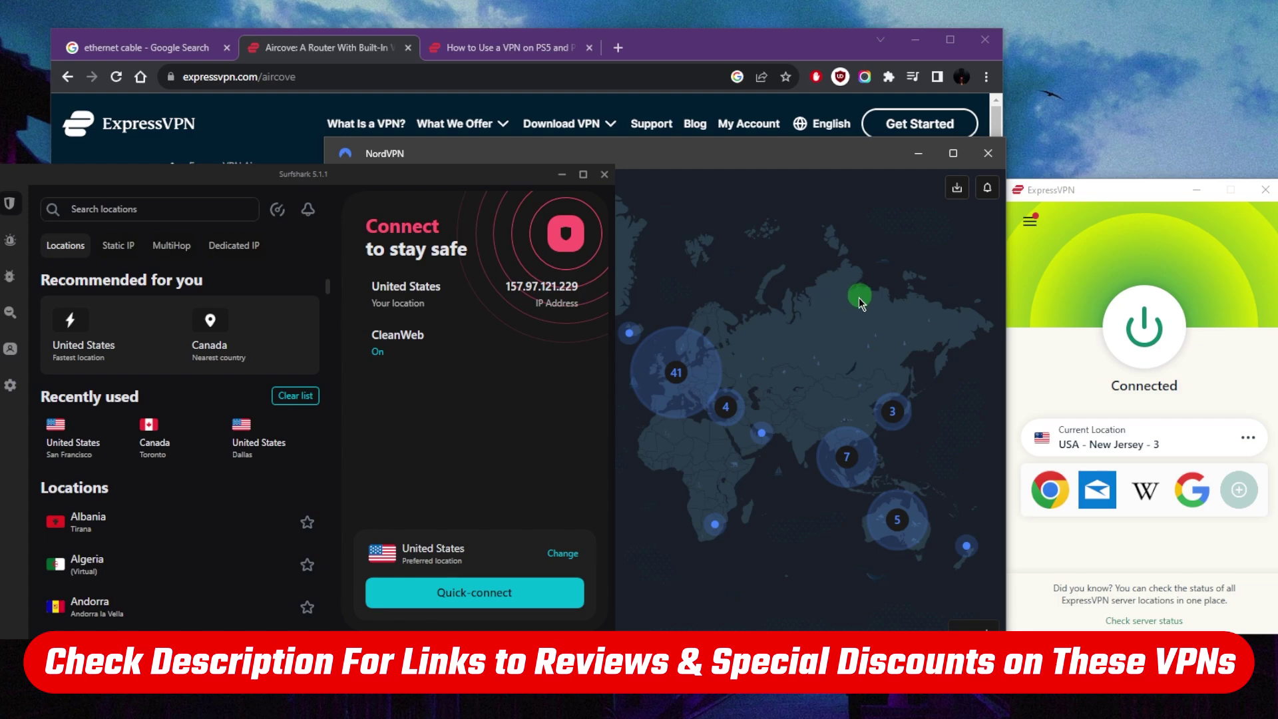
click(807, 59)
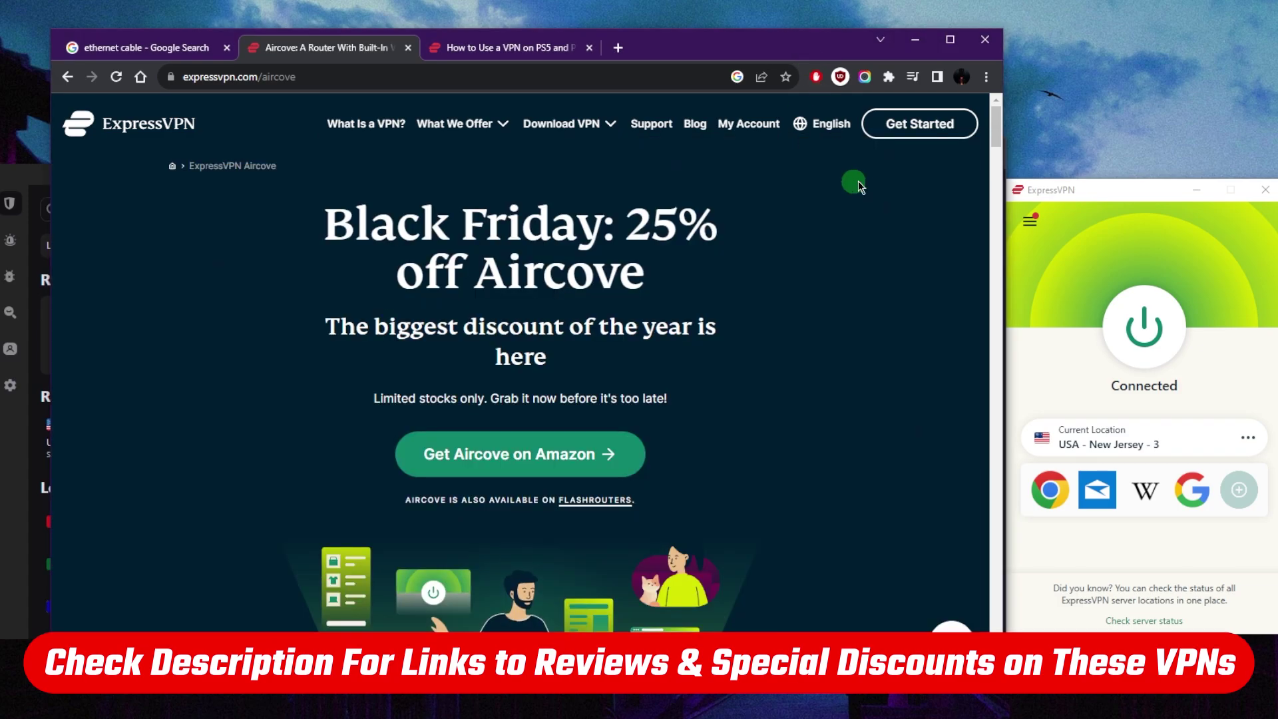
scroll(613, 376, down, 10)
scroll(623, 386, down, 3)
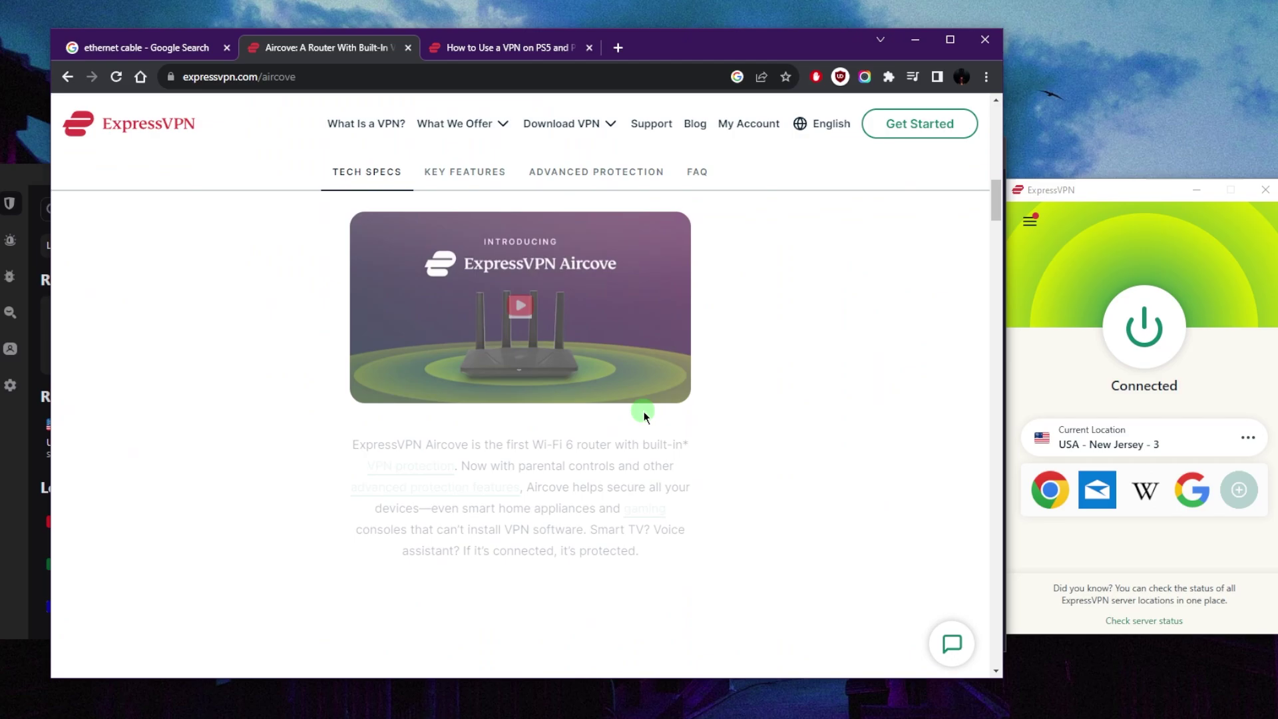
scroll(612, 448, down, 1)
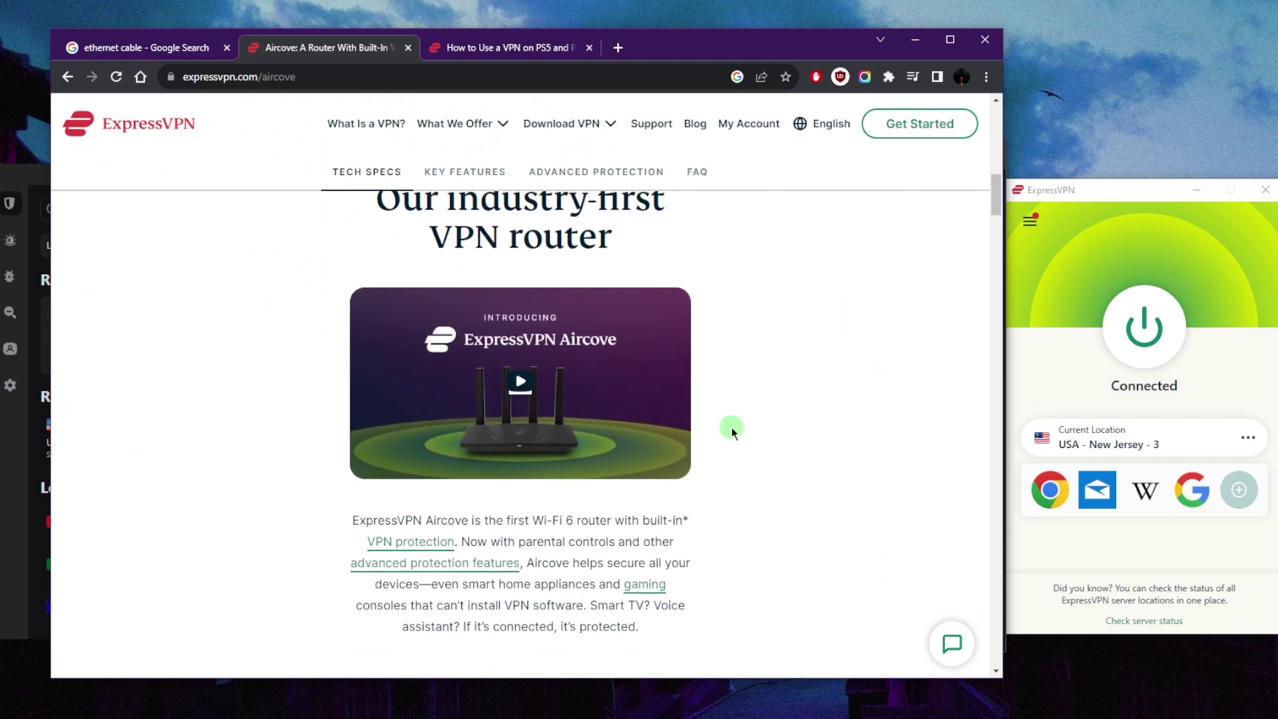
scroll(591, 399, up, 2)
scroll(586, 366, down, 3)
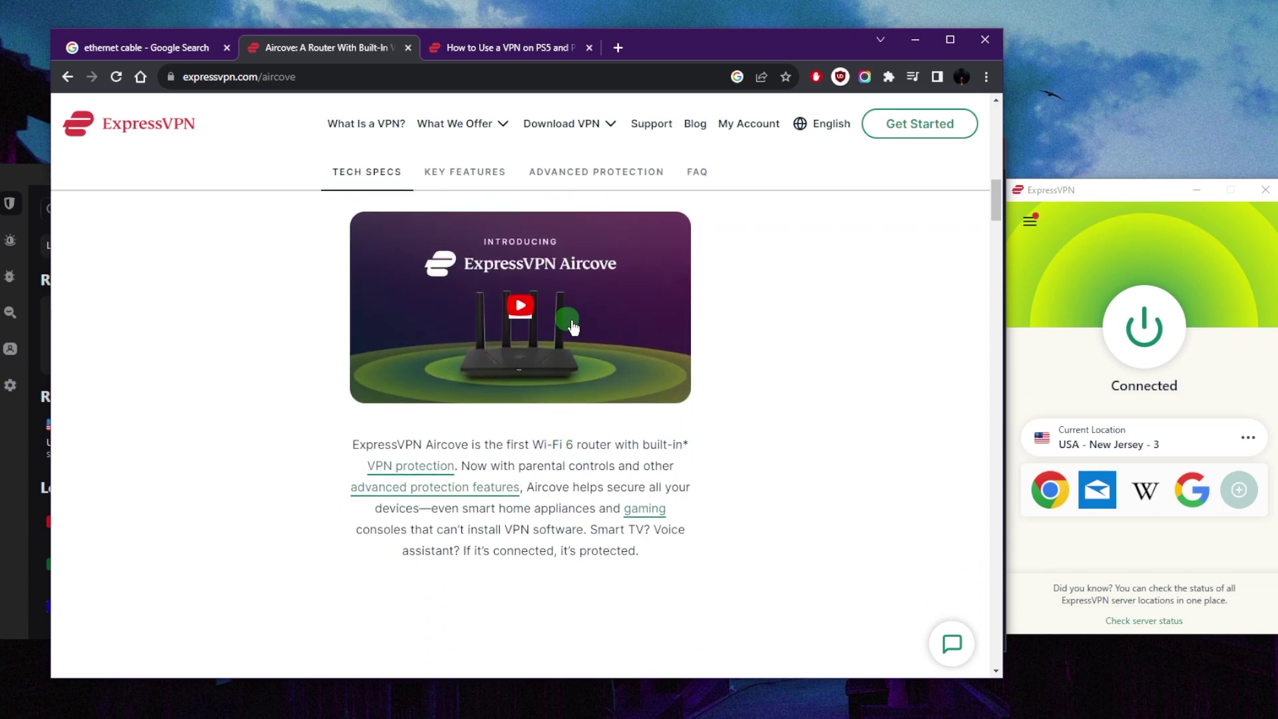
click(1023, 287)
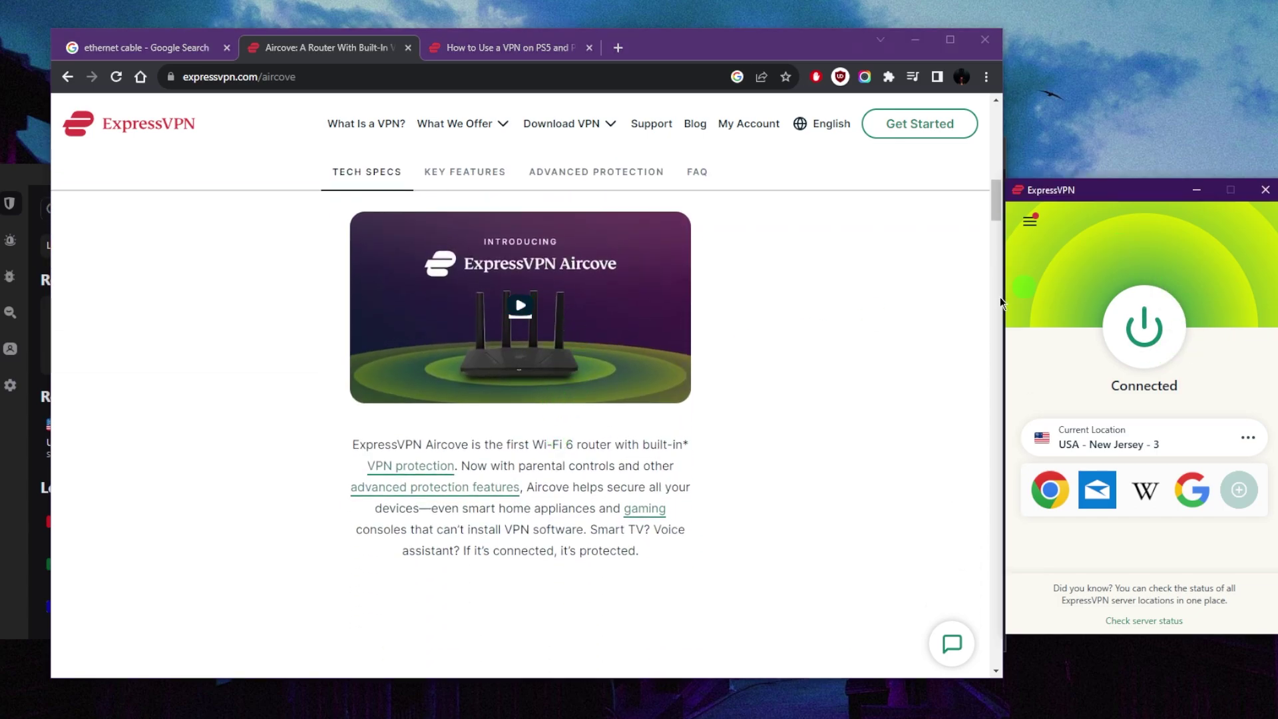
click(652, 420)
scroll(653, 421, down, 10)
scroll(652, 420, up, 6)
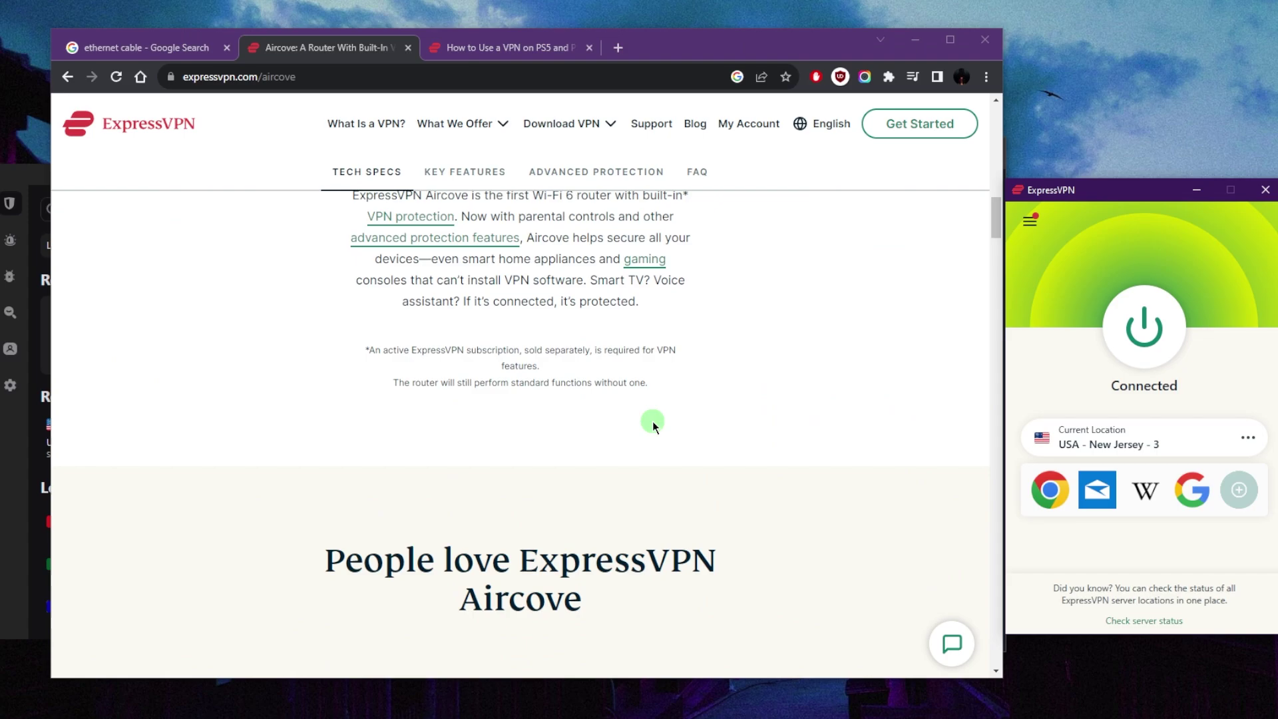
scroll(653, 421, up, 15)
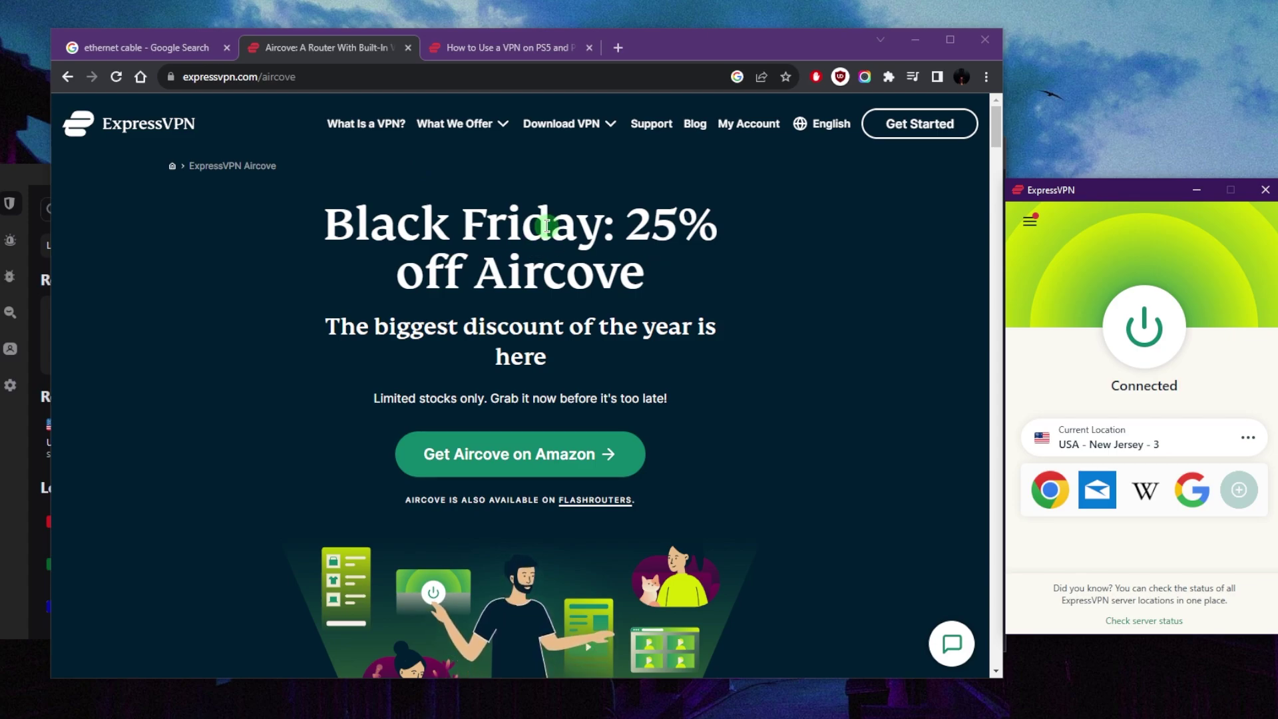
click(889, 283)
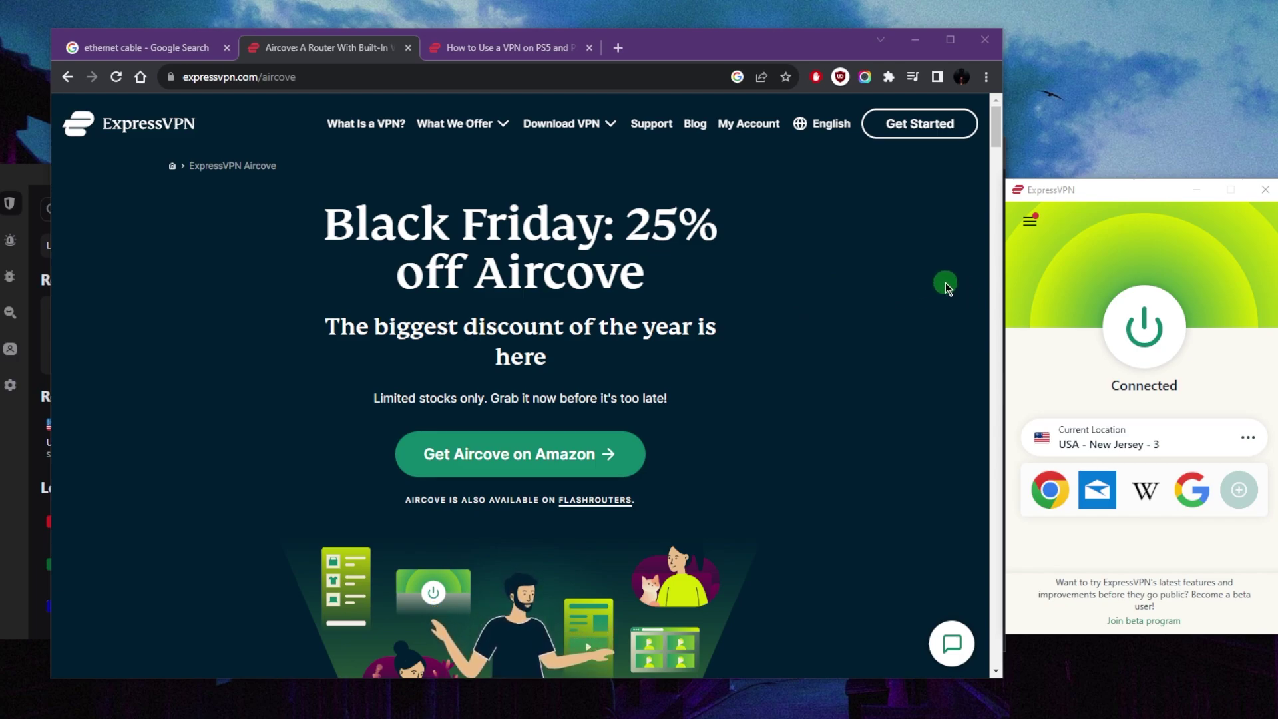
click(1062, 238)
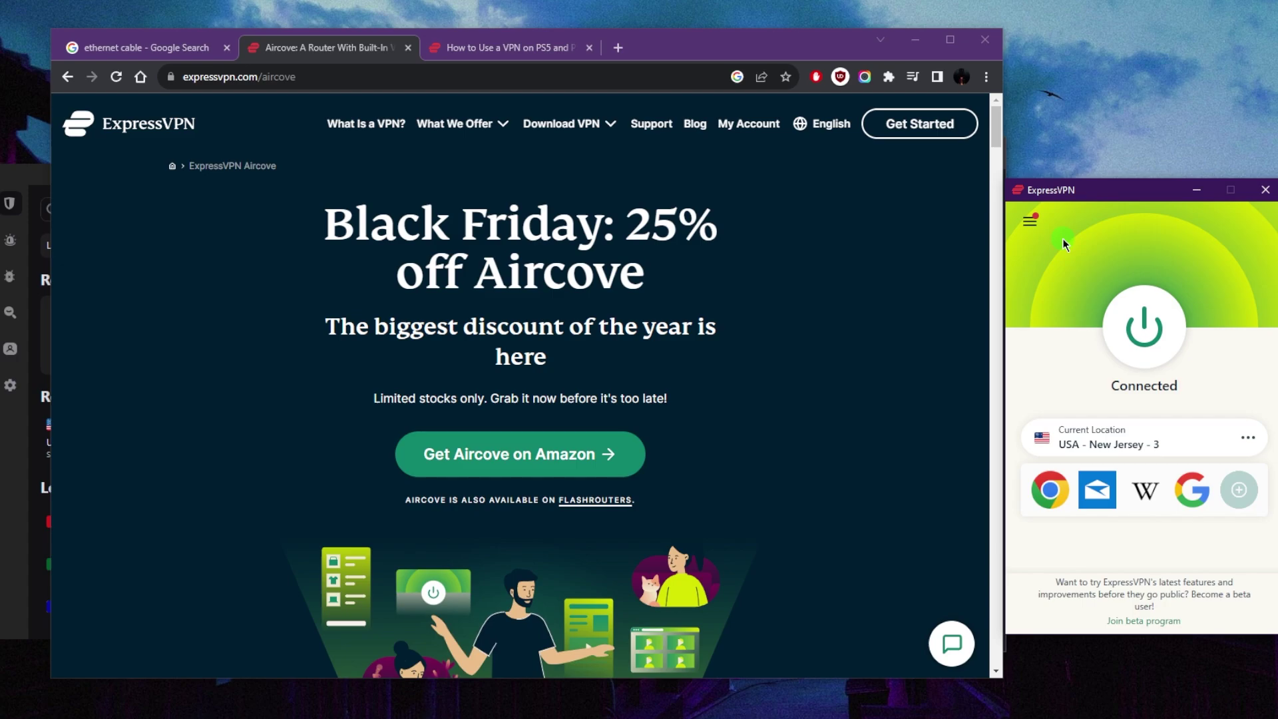
Open the PlayStation VPN page, zoom NordVPN's map around Europe and north Africa, then minimize NordVPN.
click(529, 48)
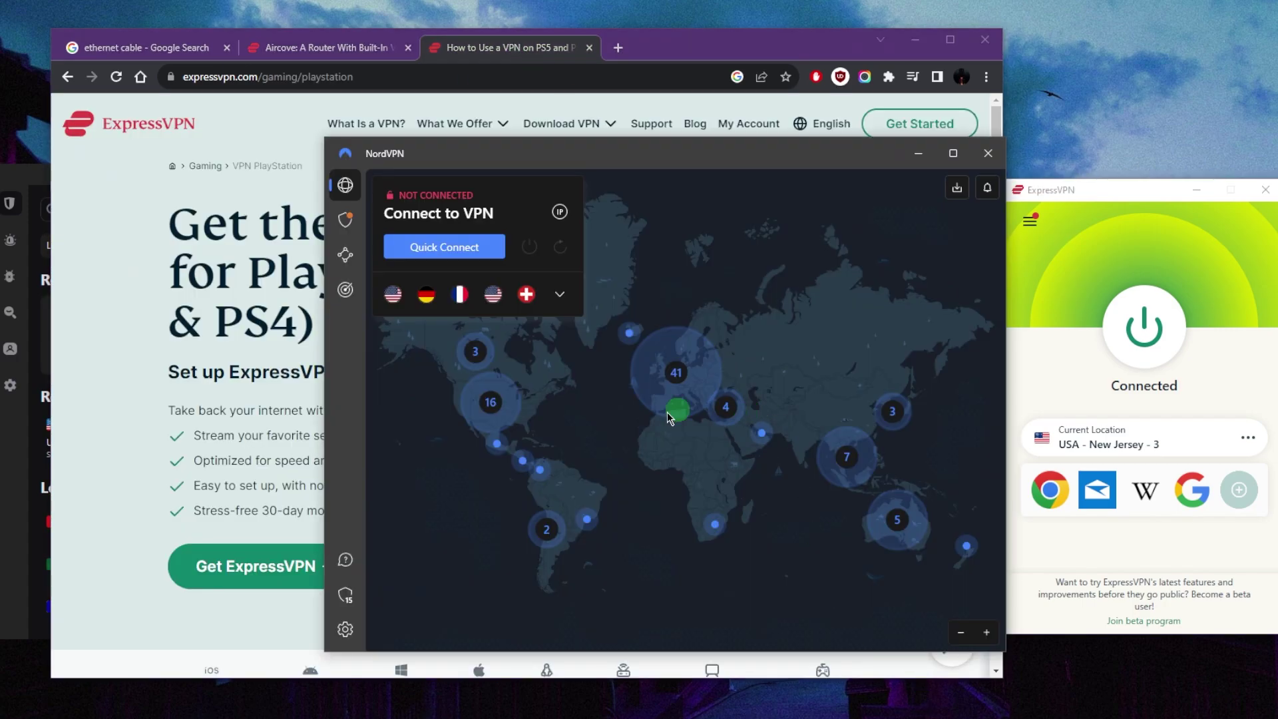
click(613, 437)
scroll(636, 426, up, 3)
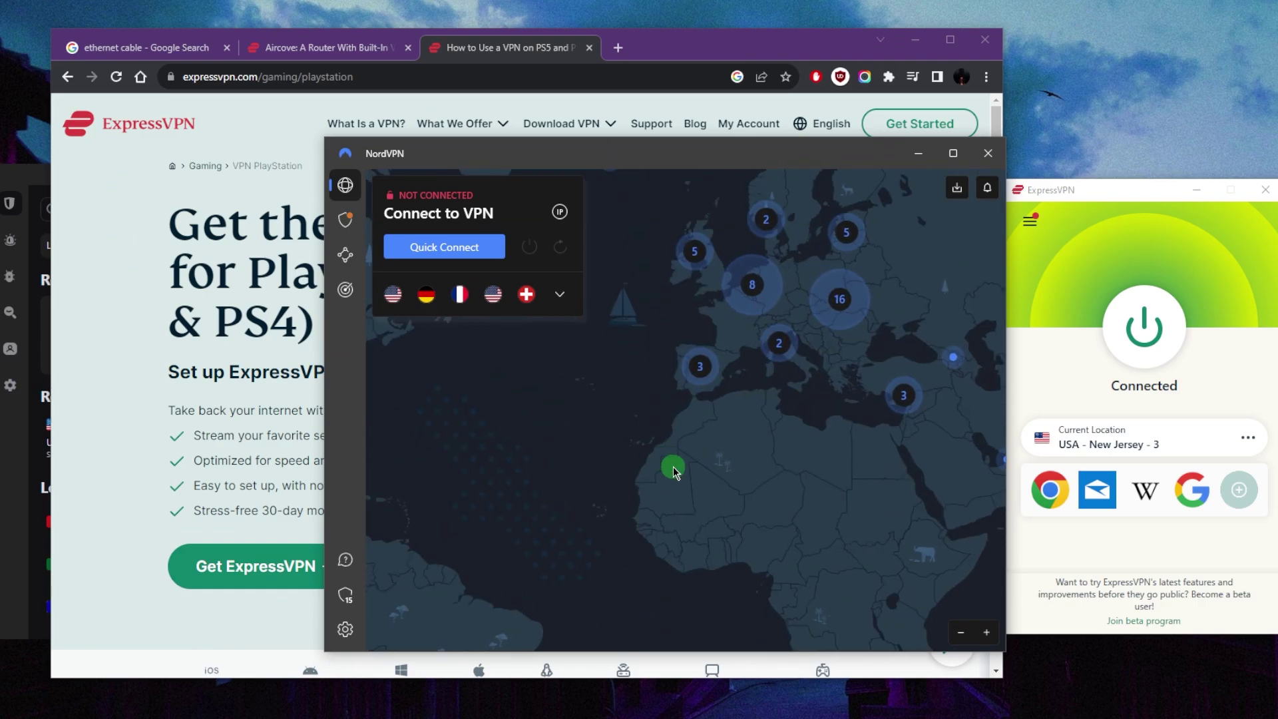
drag(671, 465, 717, 522)
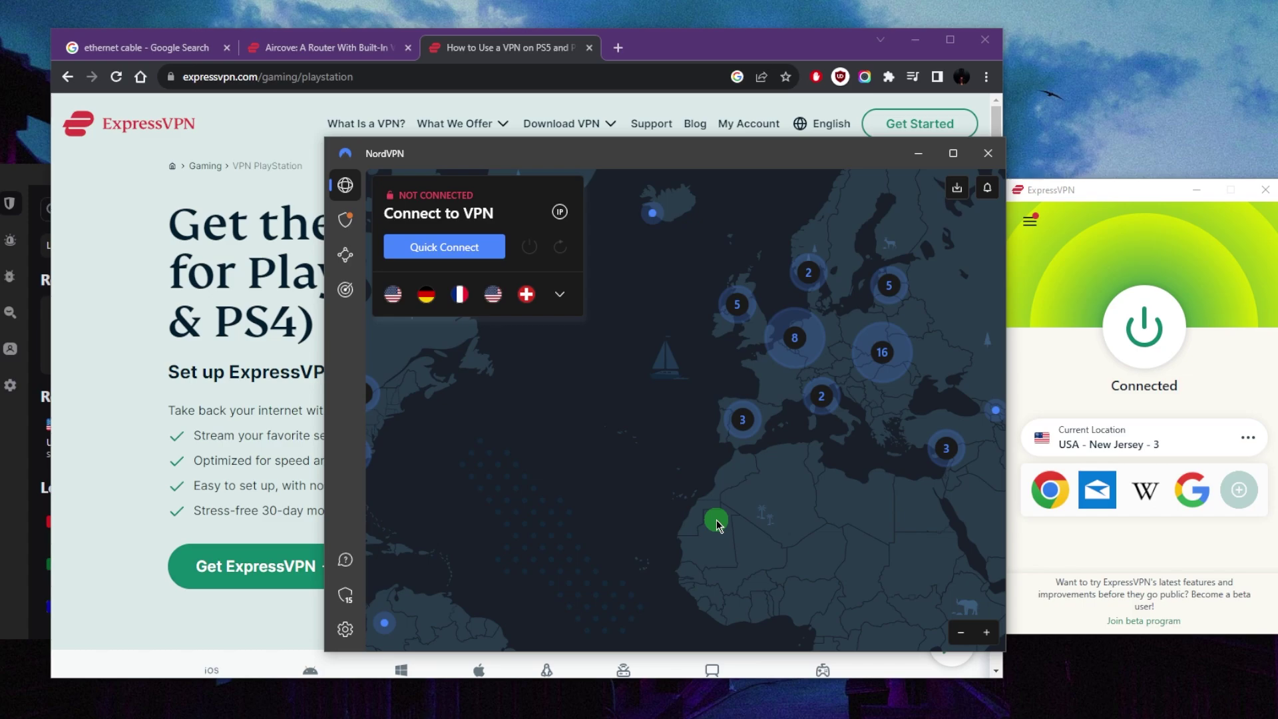
scroll(679, 459, down, 3)
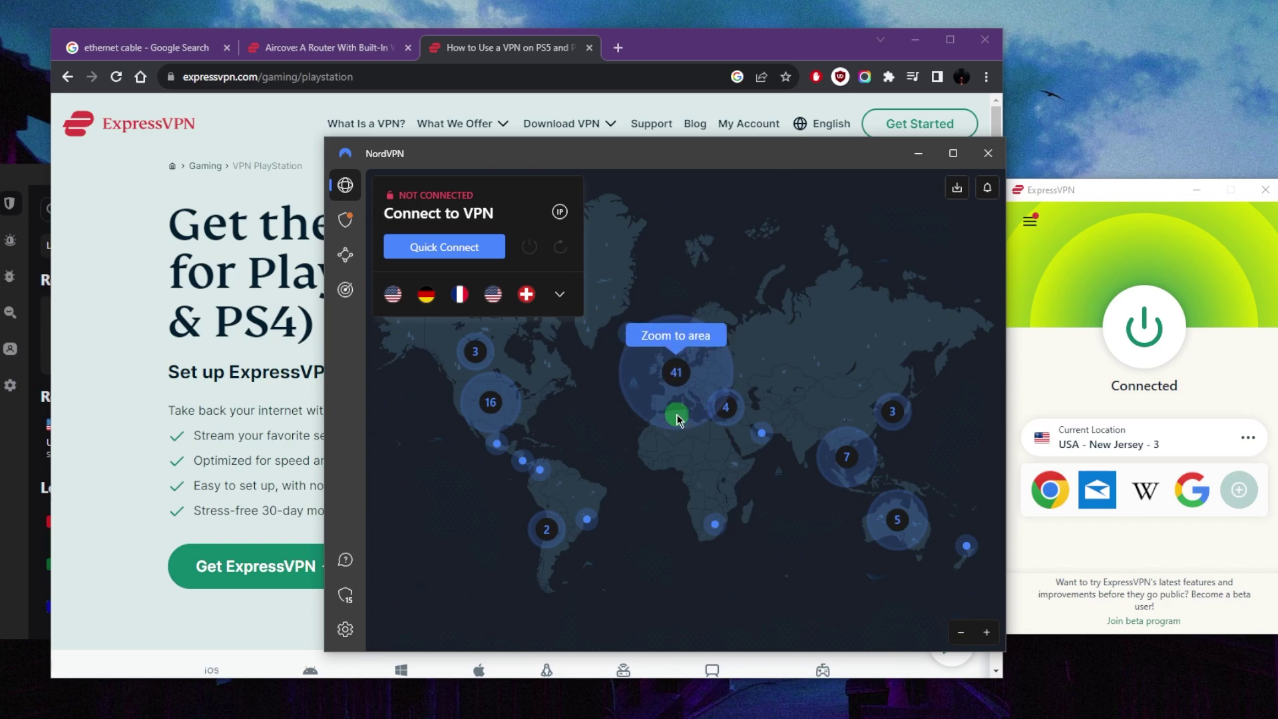
click(1084, 259)
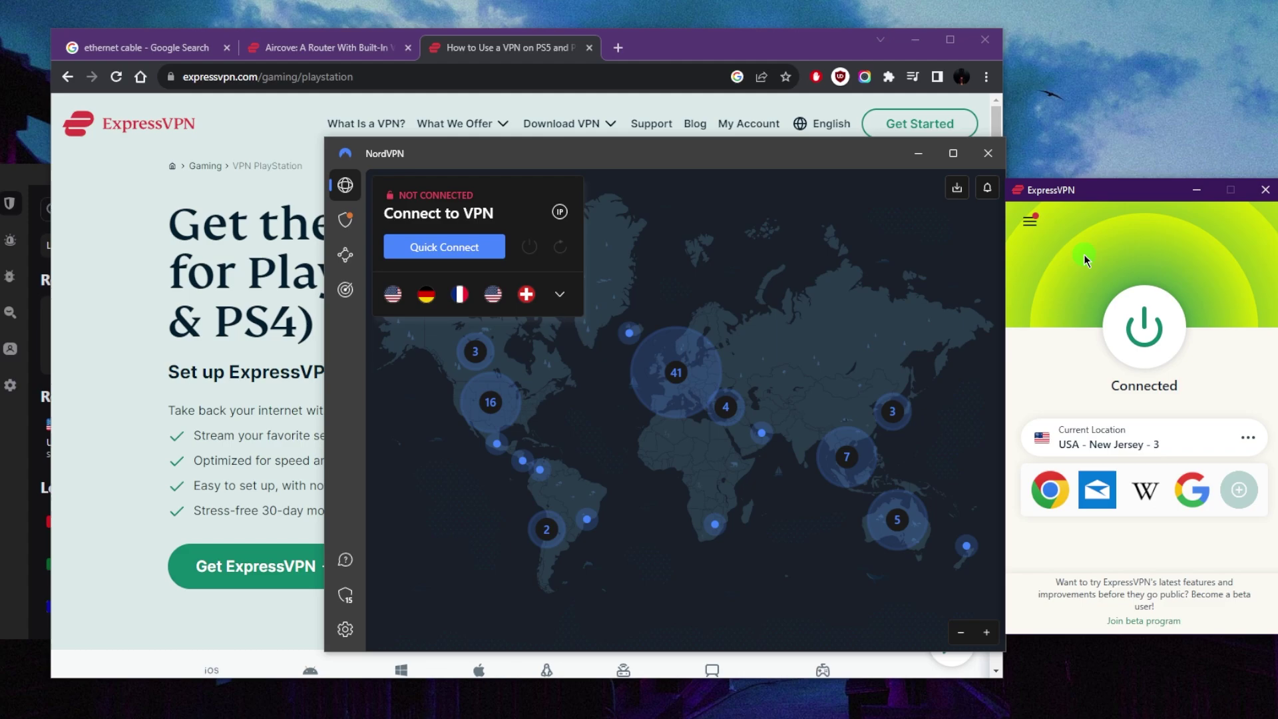
click(918, 153)
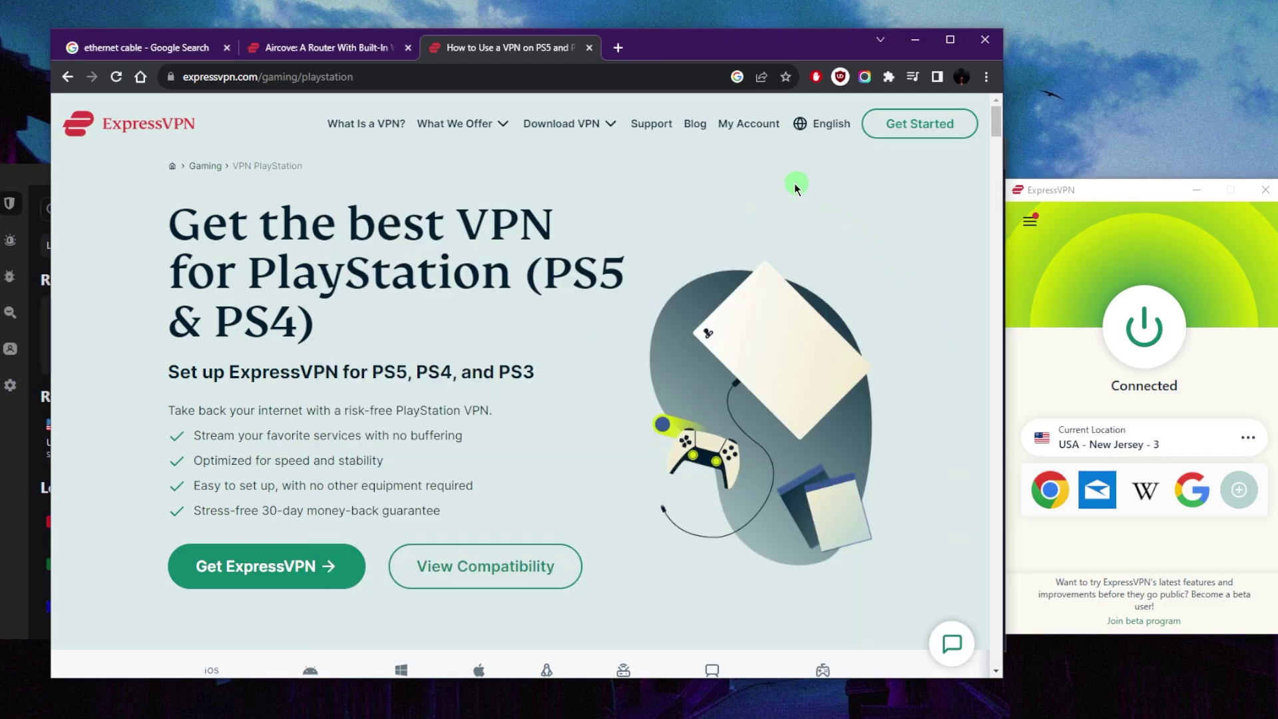
click(617, 47)
text(usb tether)
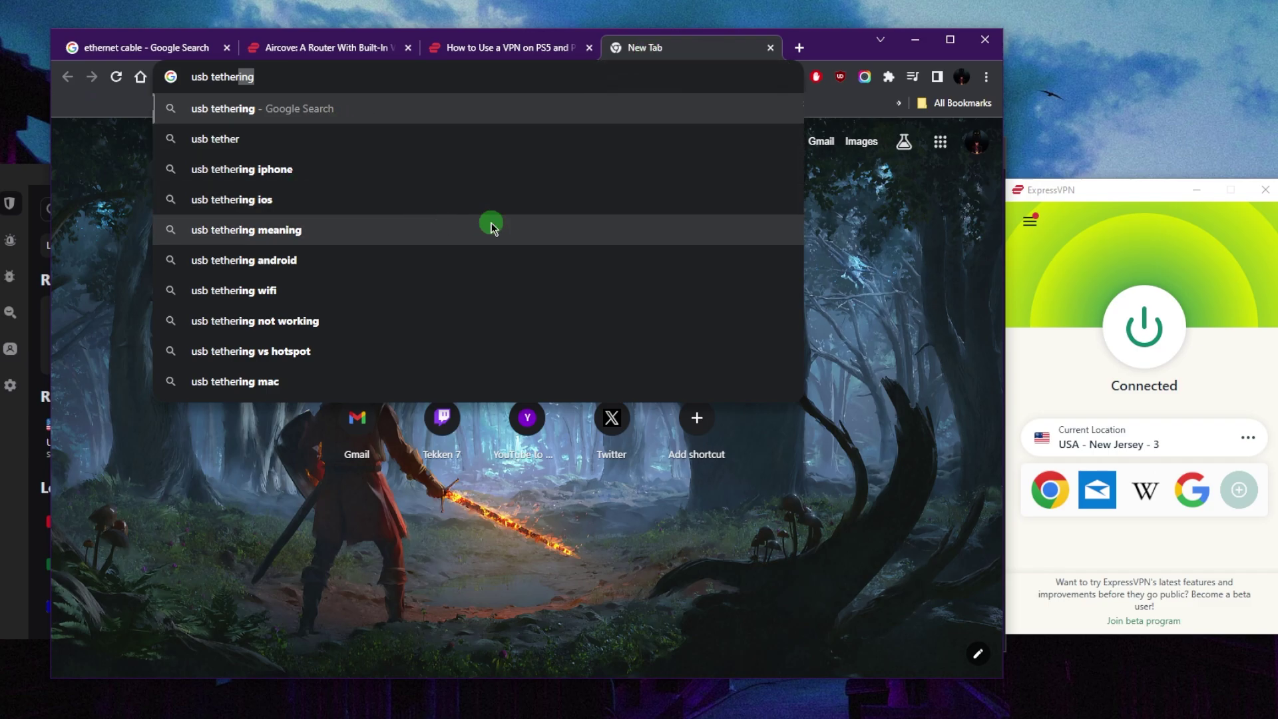
click(345, 55)
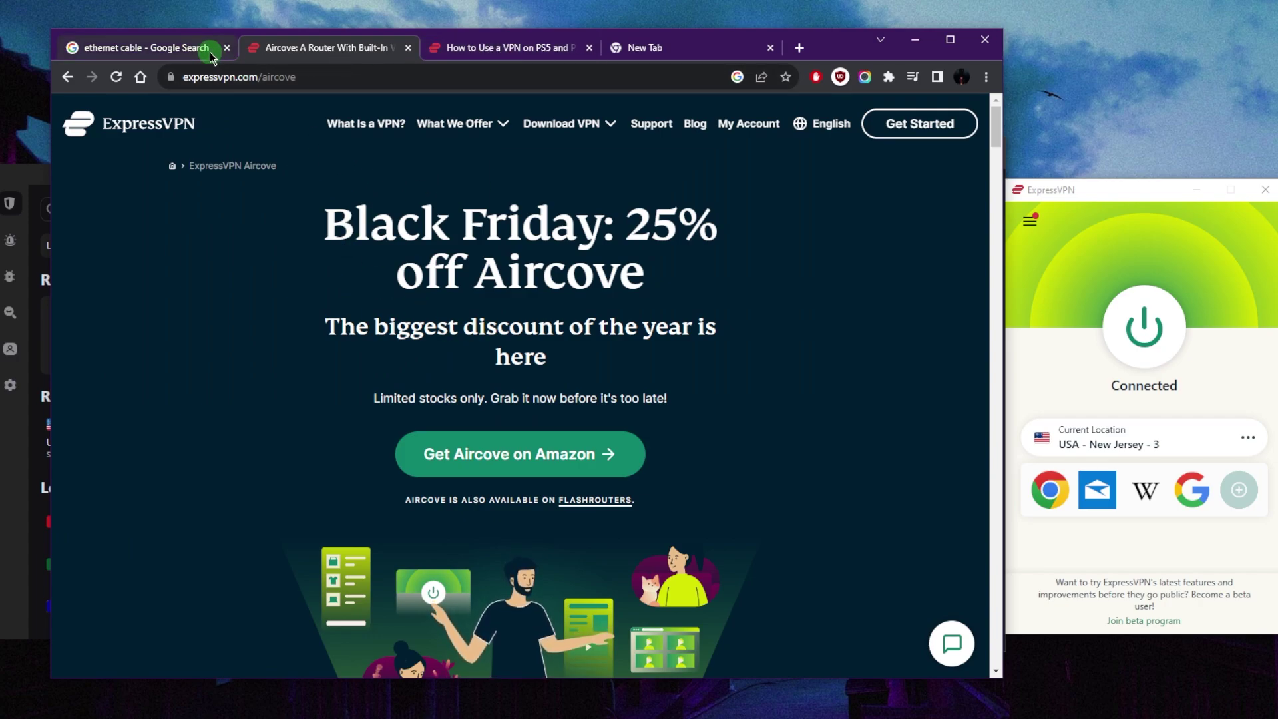
click(672, 62)
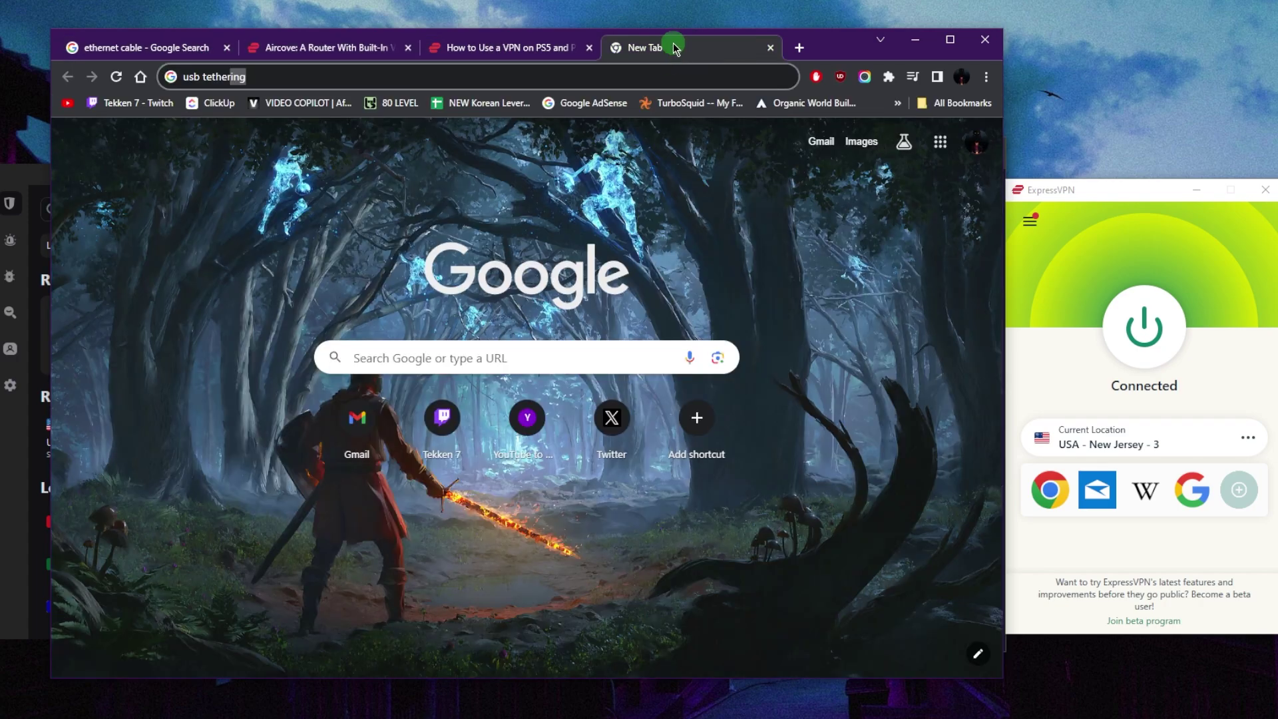
middle_click(692, 52)
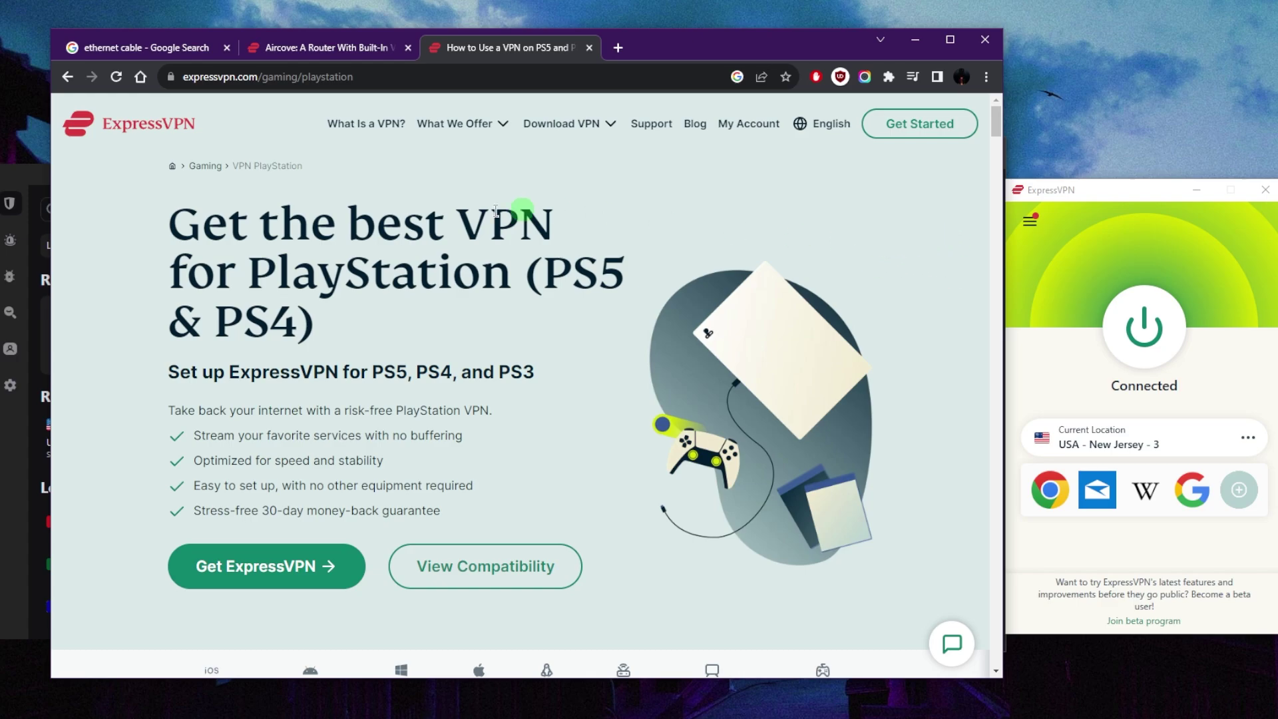
Show the 'ethernet cable' search results tab, then bring up Windows search.
click(130, 48)
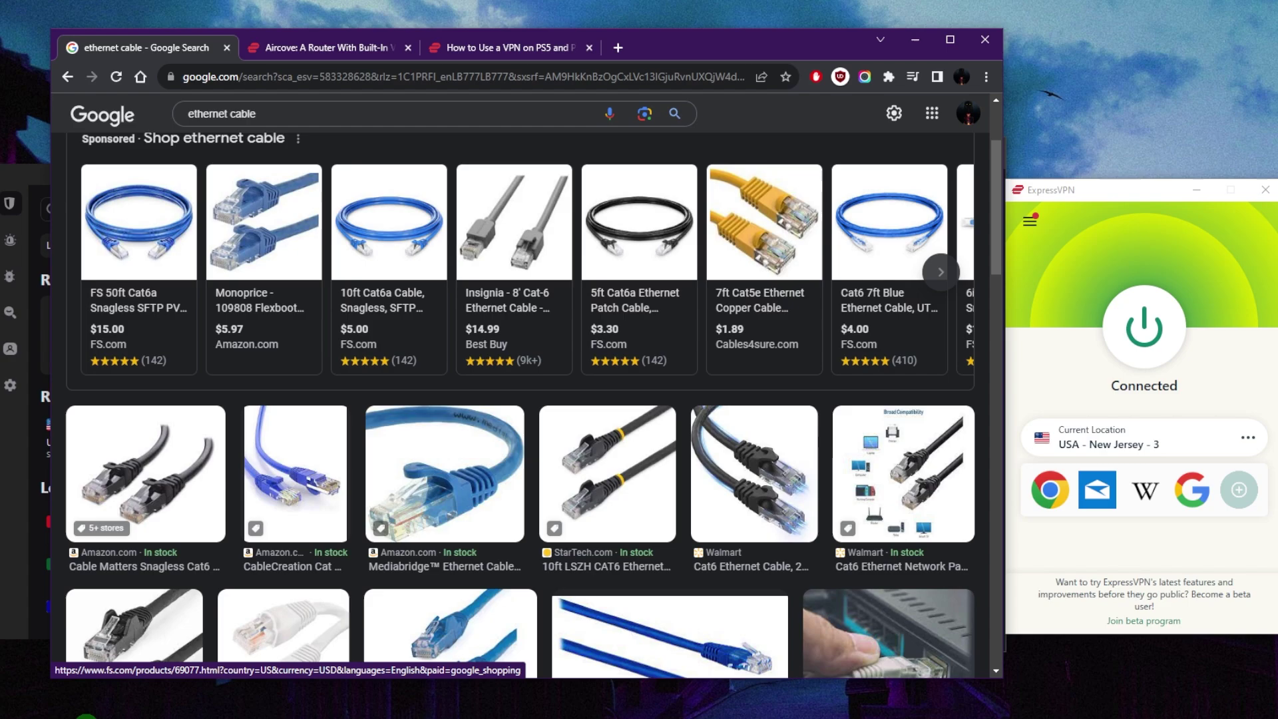
key(super)
Launch Control Panel via 'con' and reach Network Connections, selecting the ExpressVPN TUN Local Area Connection.
text(con)
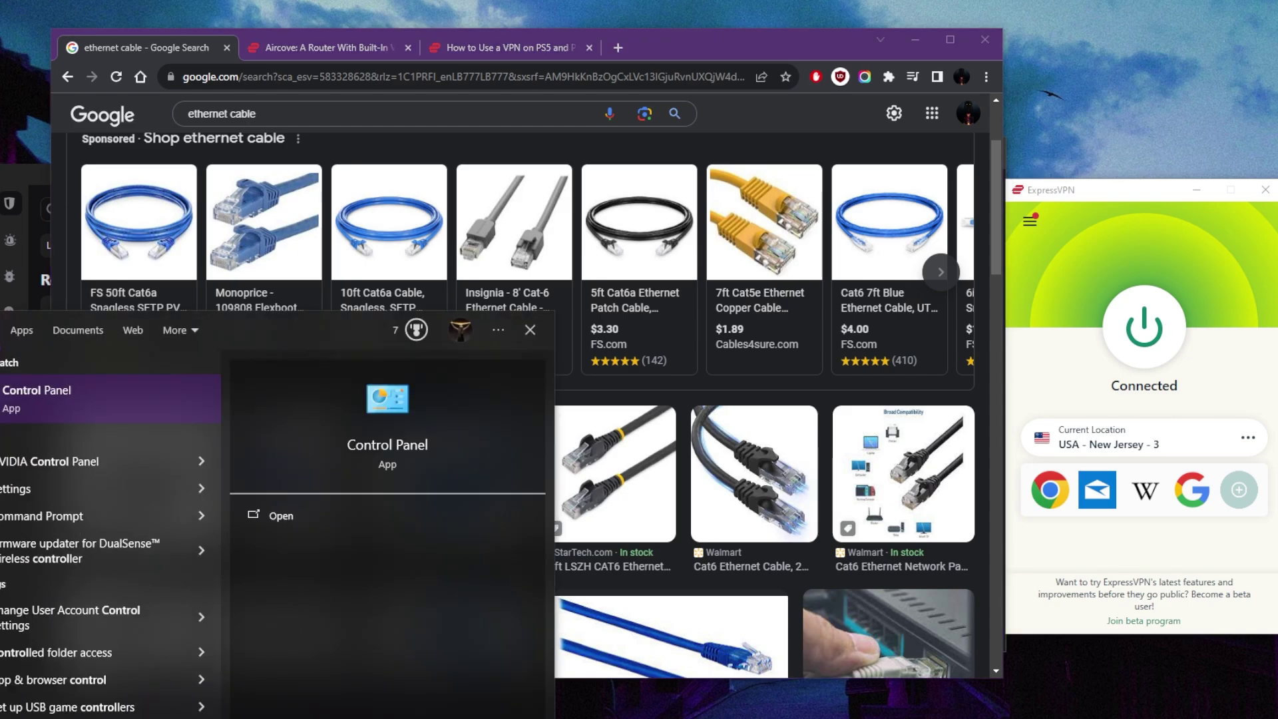
key(Return)
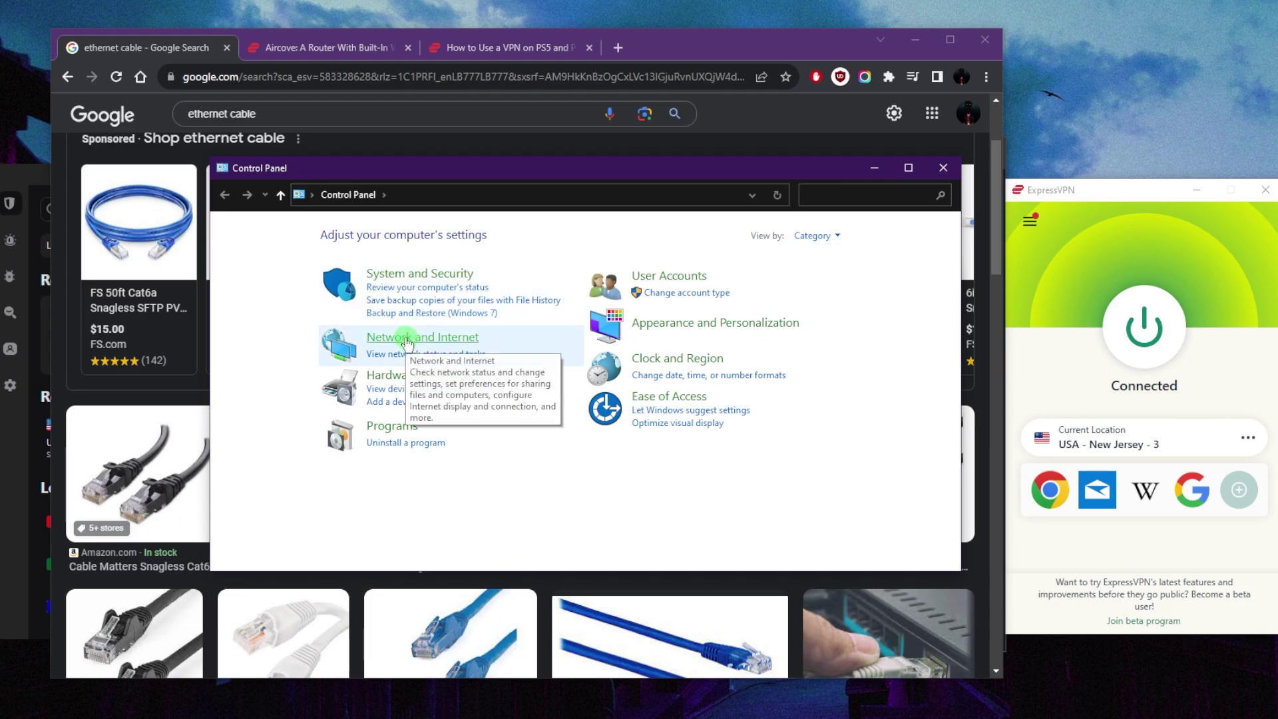
click(408, 338)
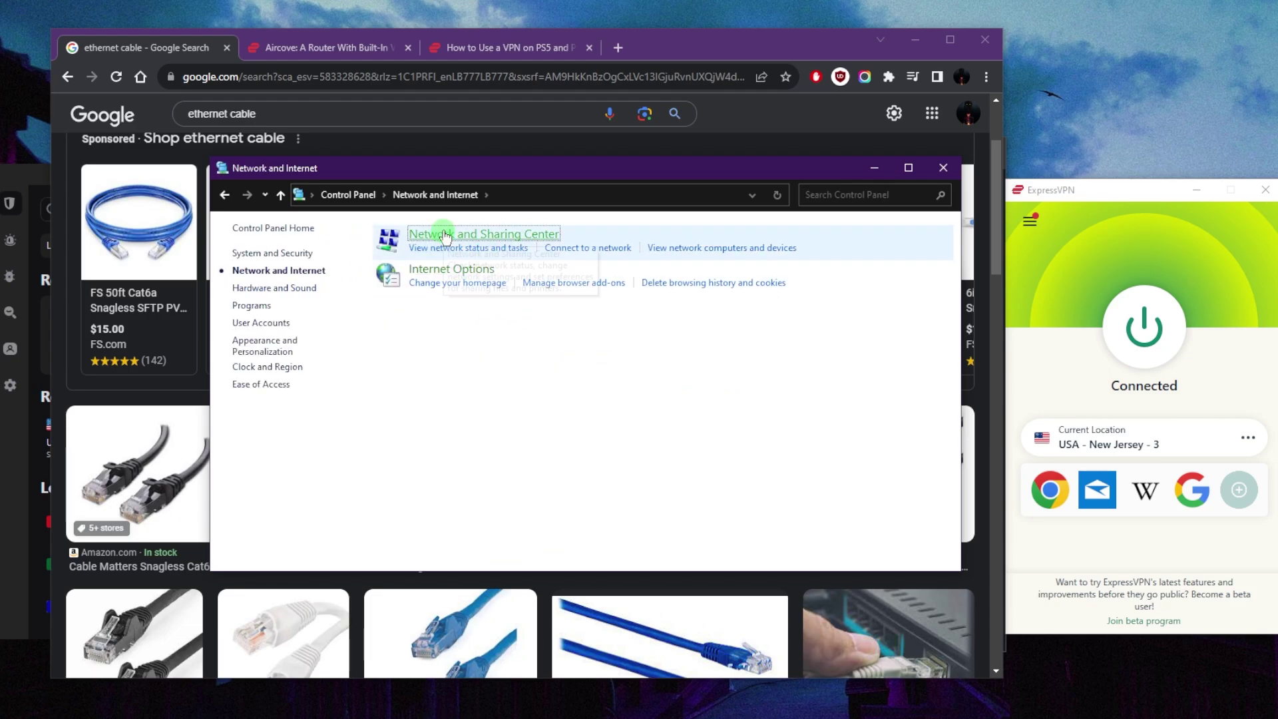
click(485, 251)
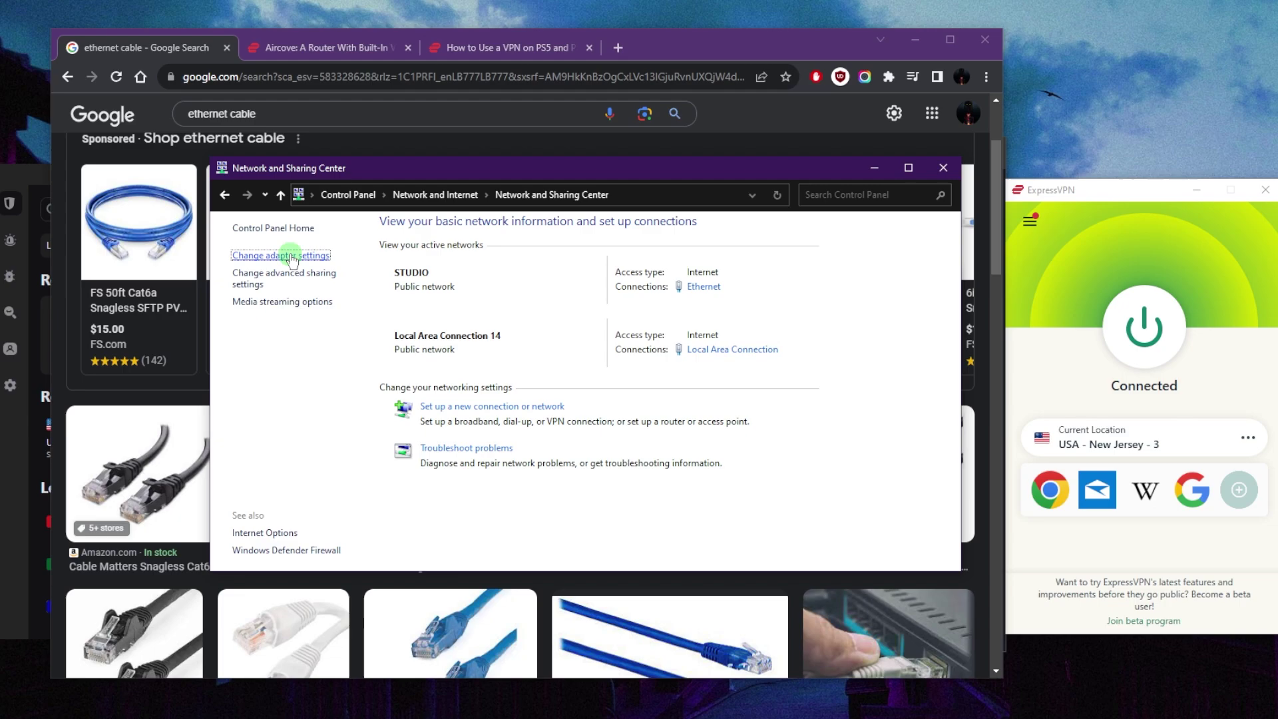
click(274, 251)
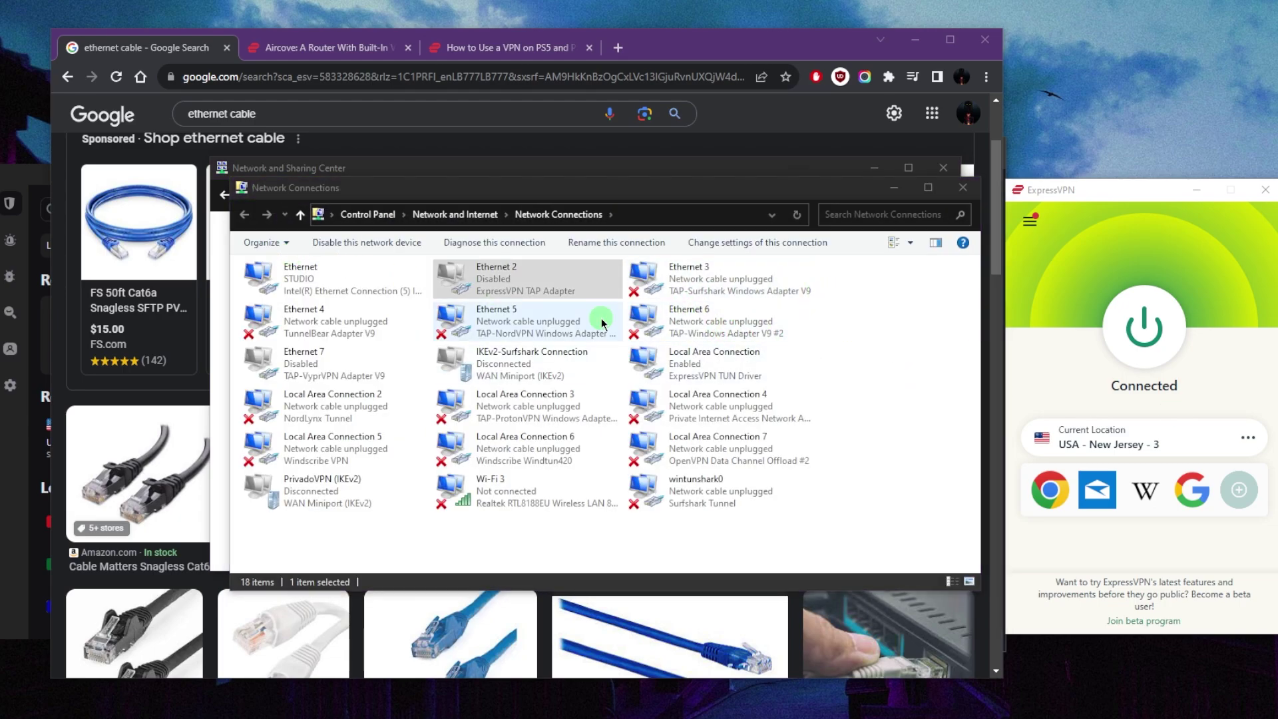
click(719, 364)
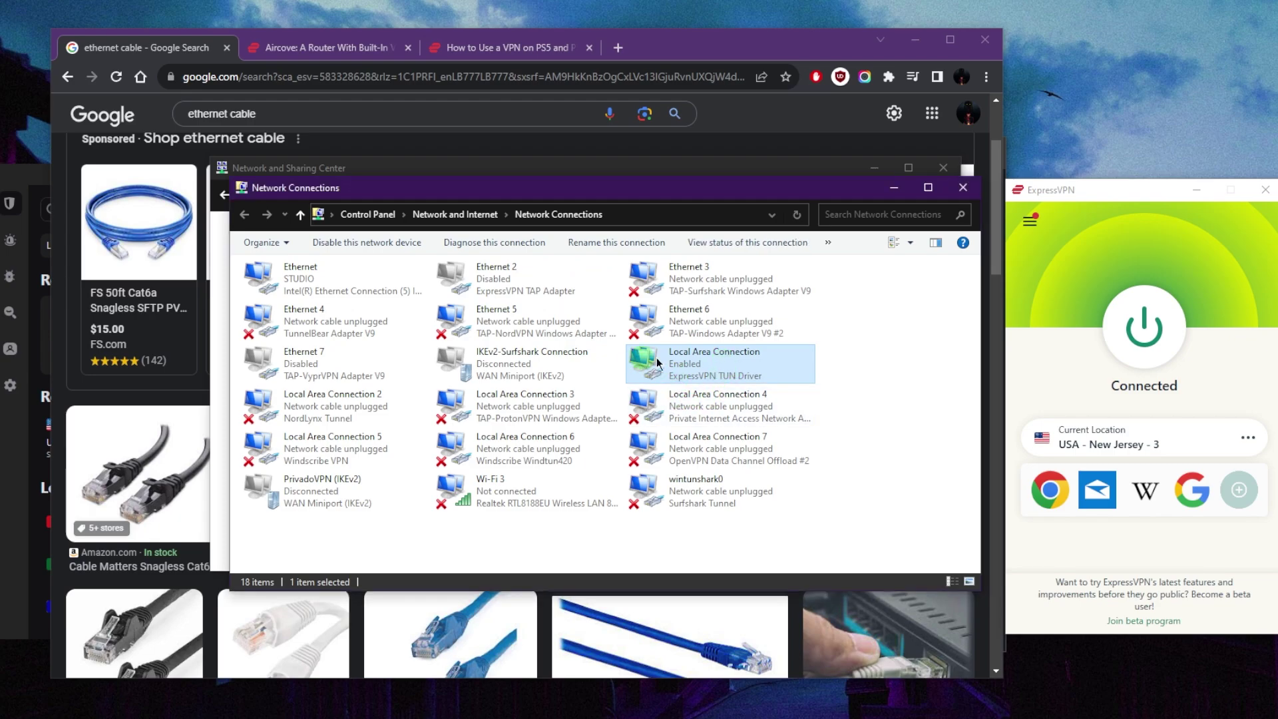
Disconnect and reconnect ExpressVPN, then reselect the re-enabled Local Area Connection.
click(1143, 328)
click(727, 375)
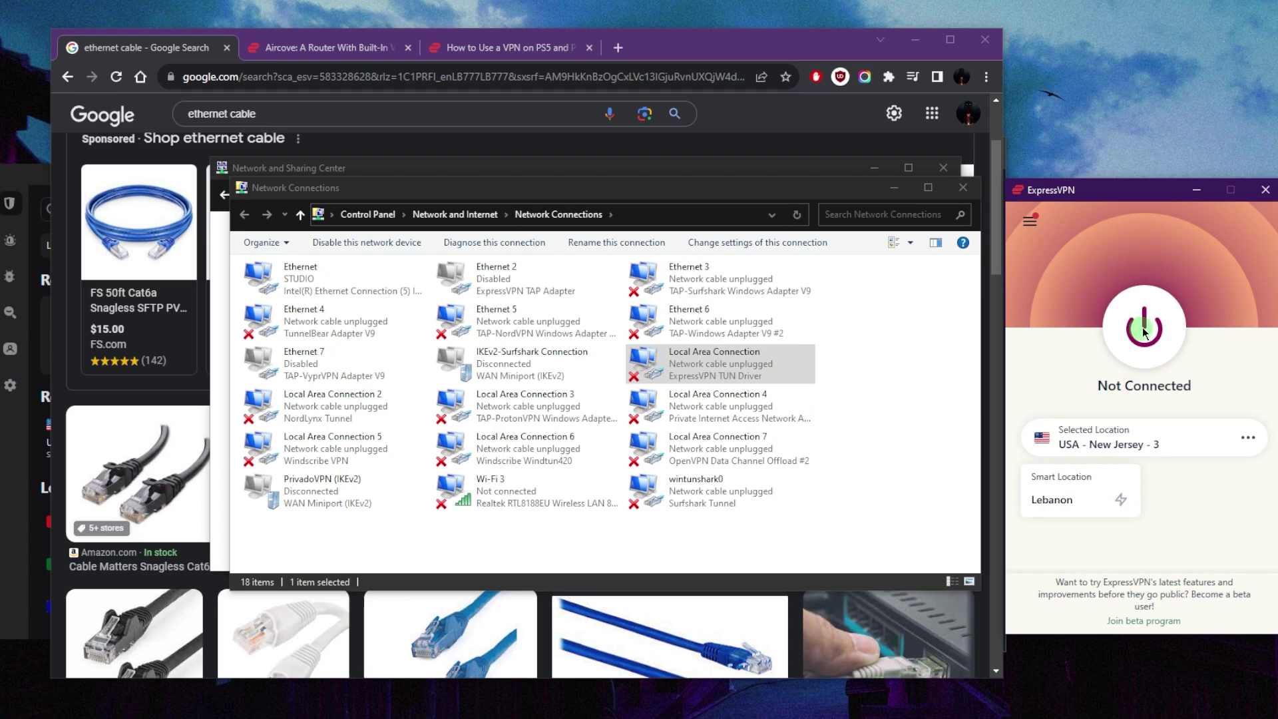
click(1143, 330)
click(669, 363)
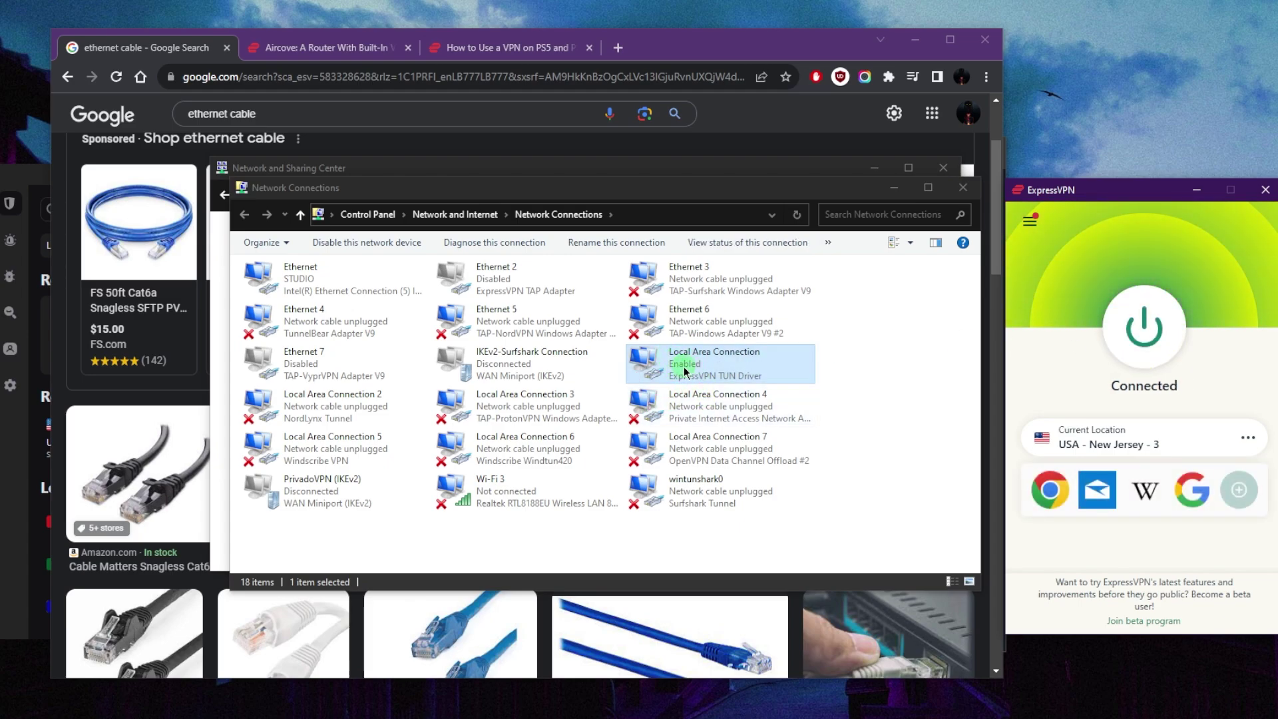
Open the Local Area Connection properties and move the dialog aside to uncover the adapter list.
right_click(667, 369)
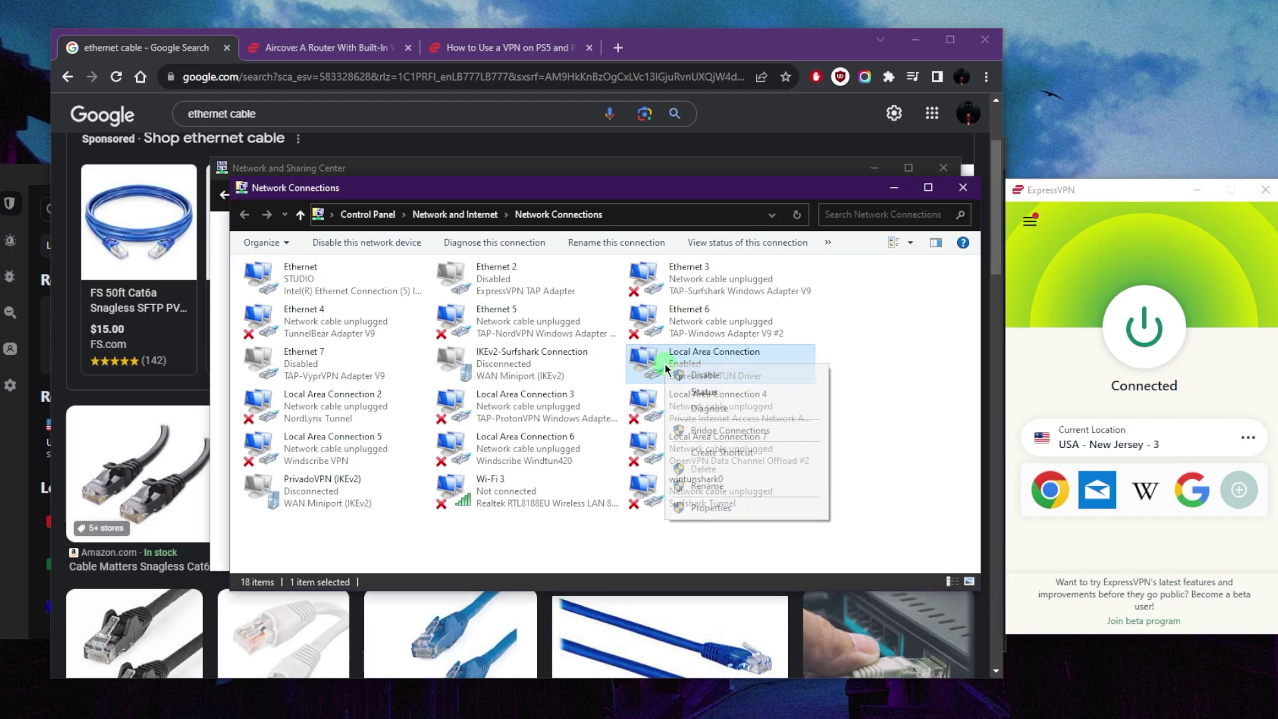
click(708, 509)
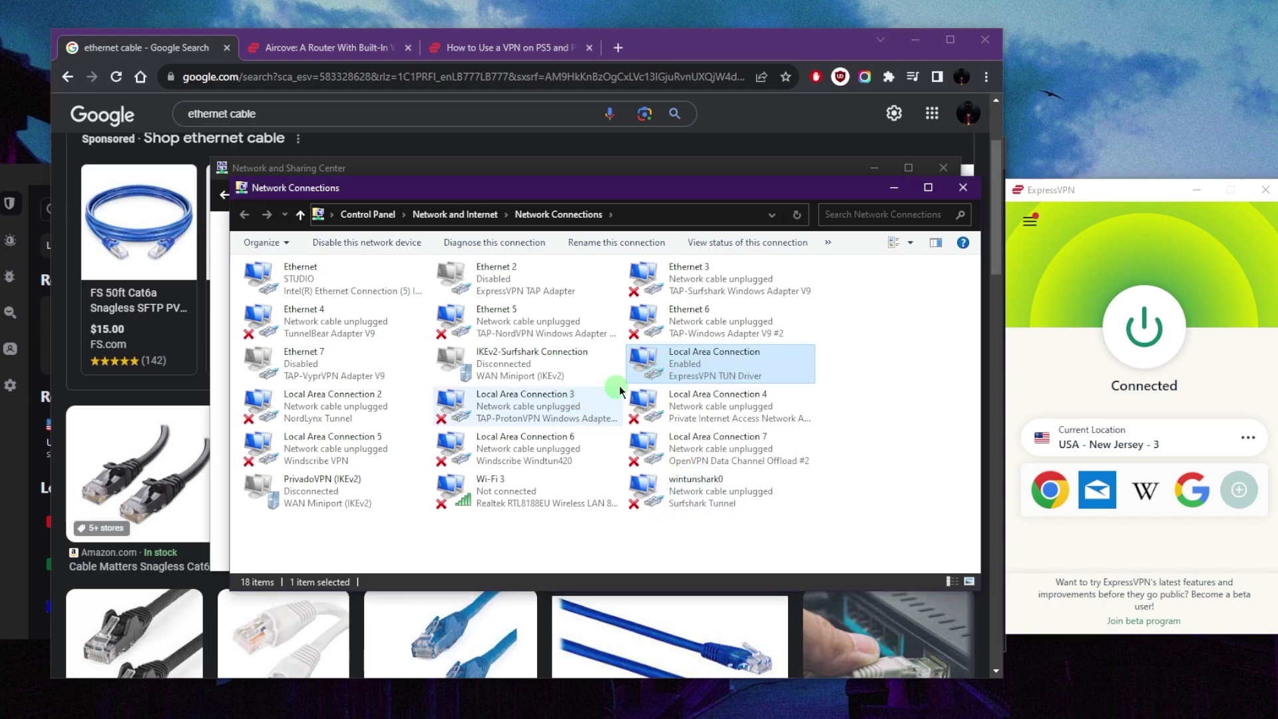
drag(383, 264, 814, 163)
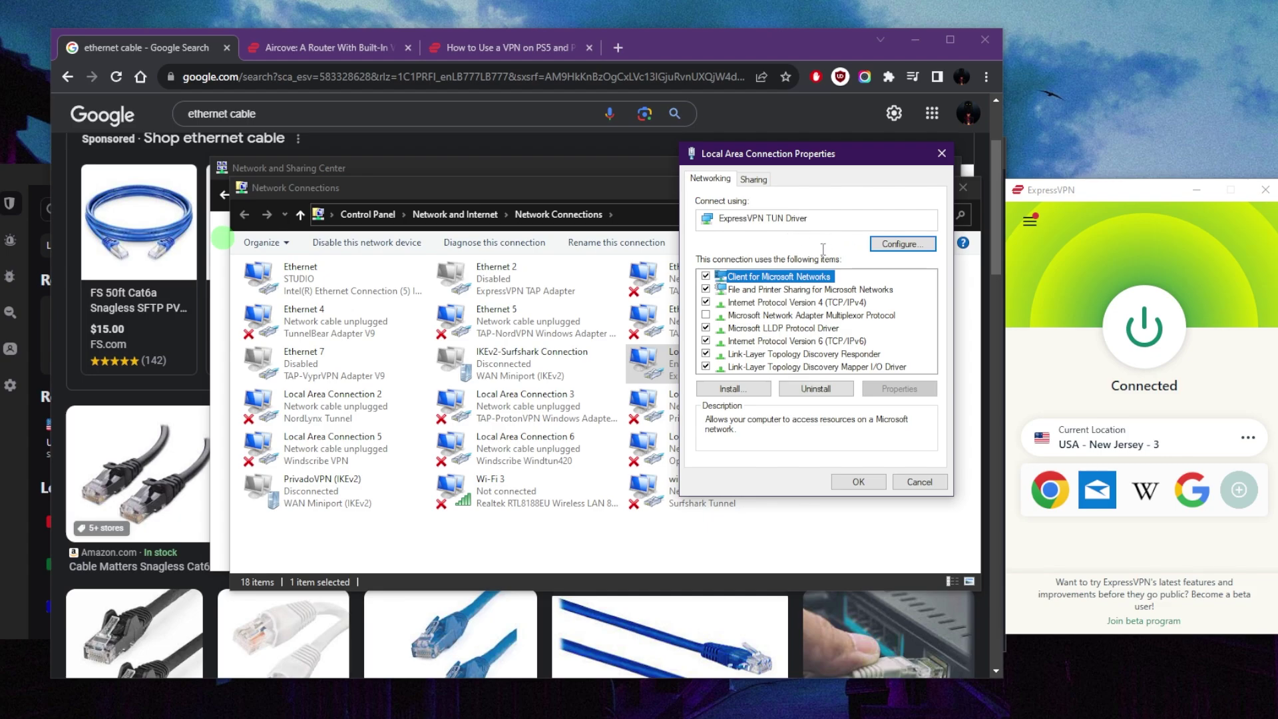
Allow other network users to connect through this connection, with Ethernet as the home networking connection.
click(753, 179)
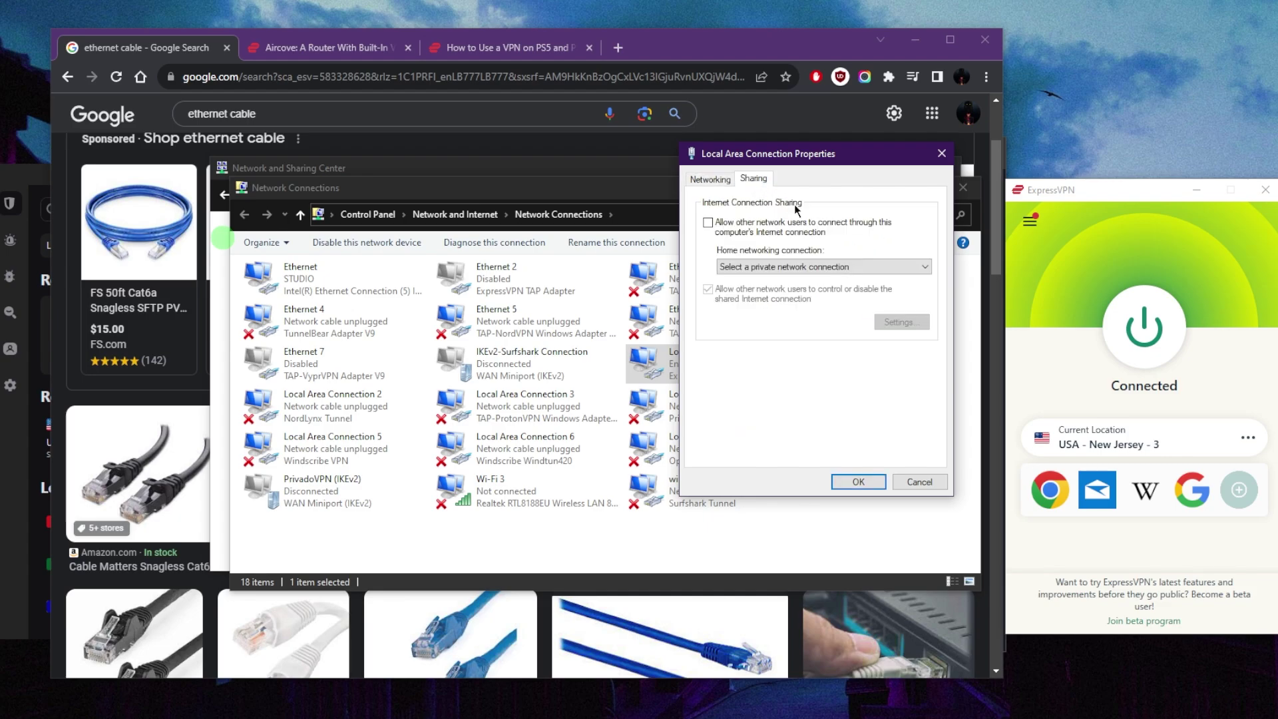
click(712, 222)
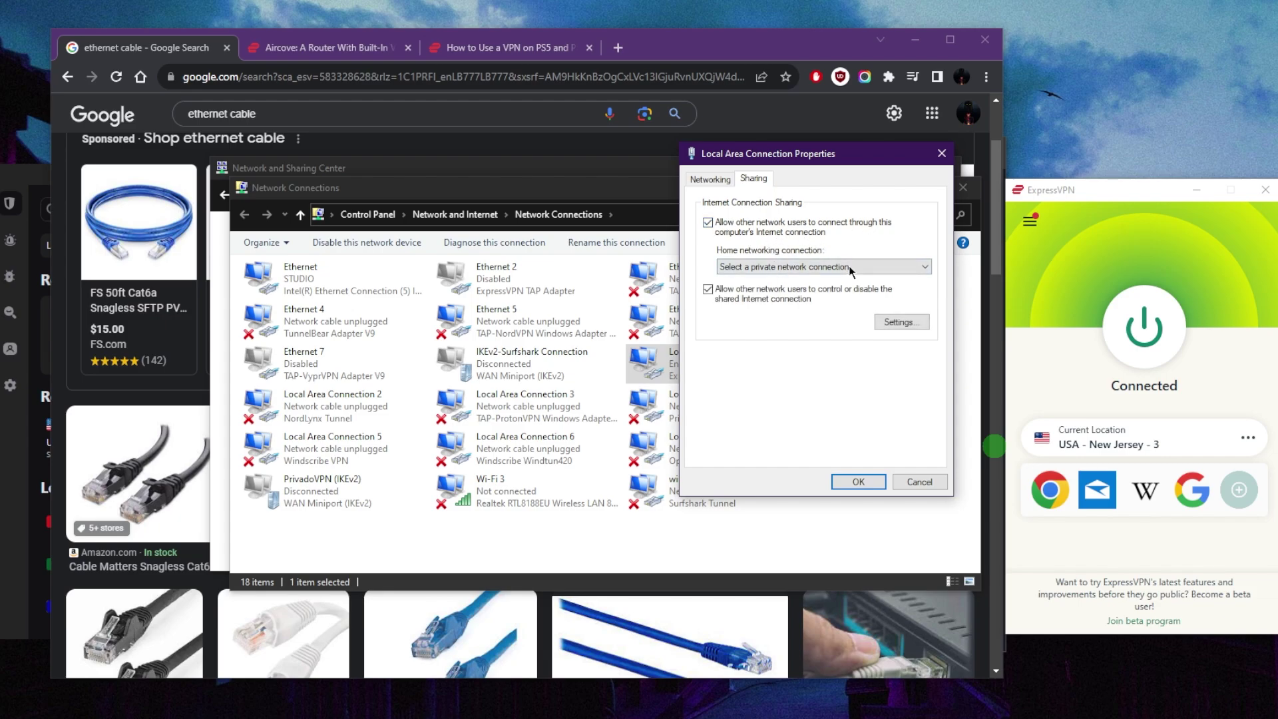
click(926, 267)
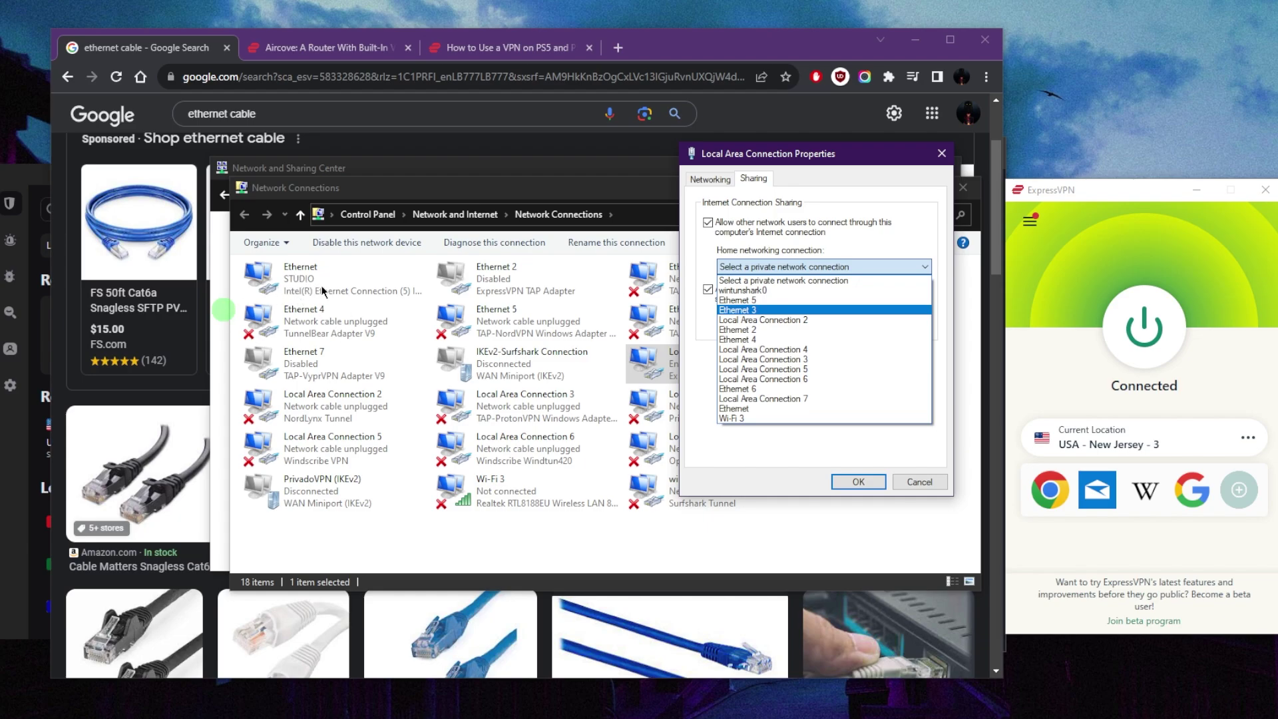
click(780, 408)
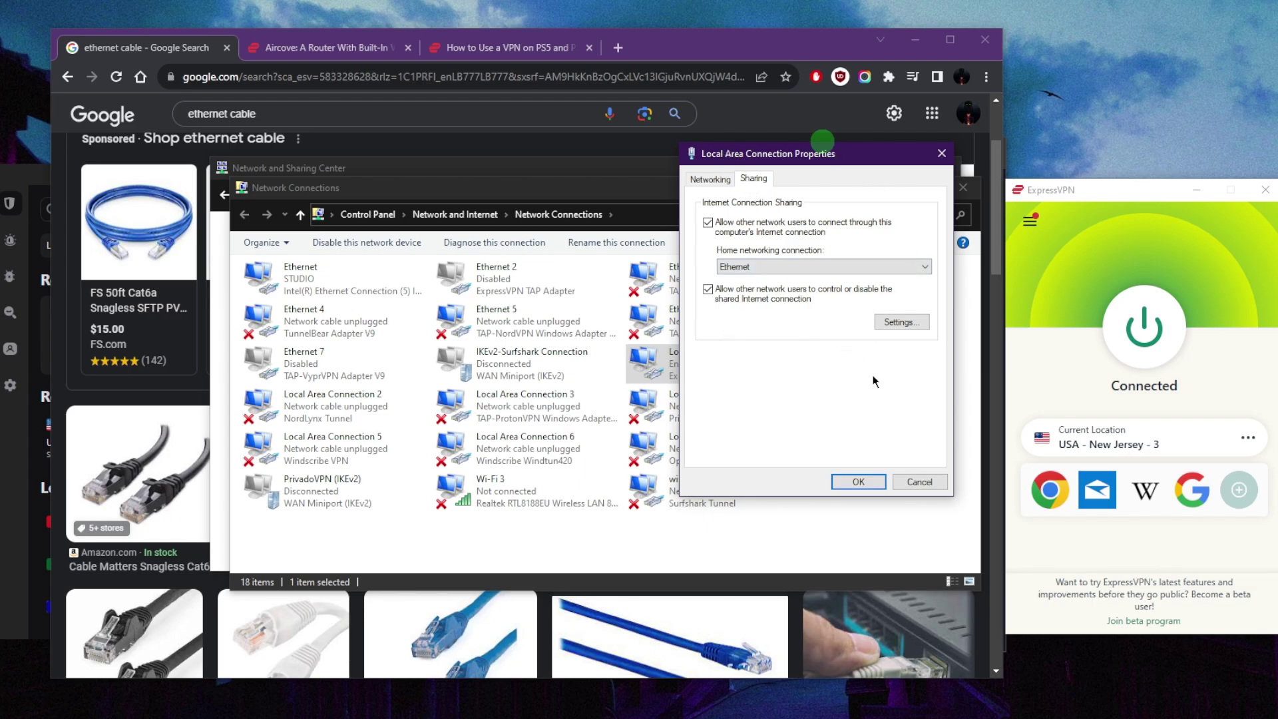
click(859, 482)
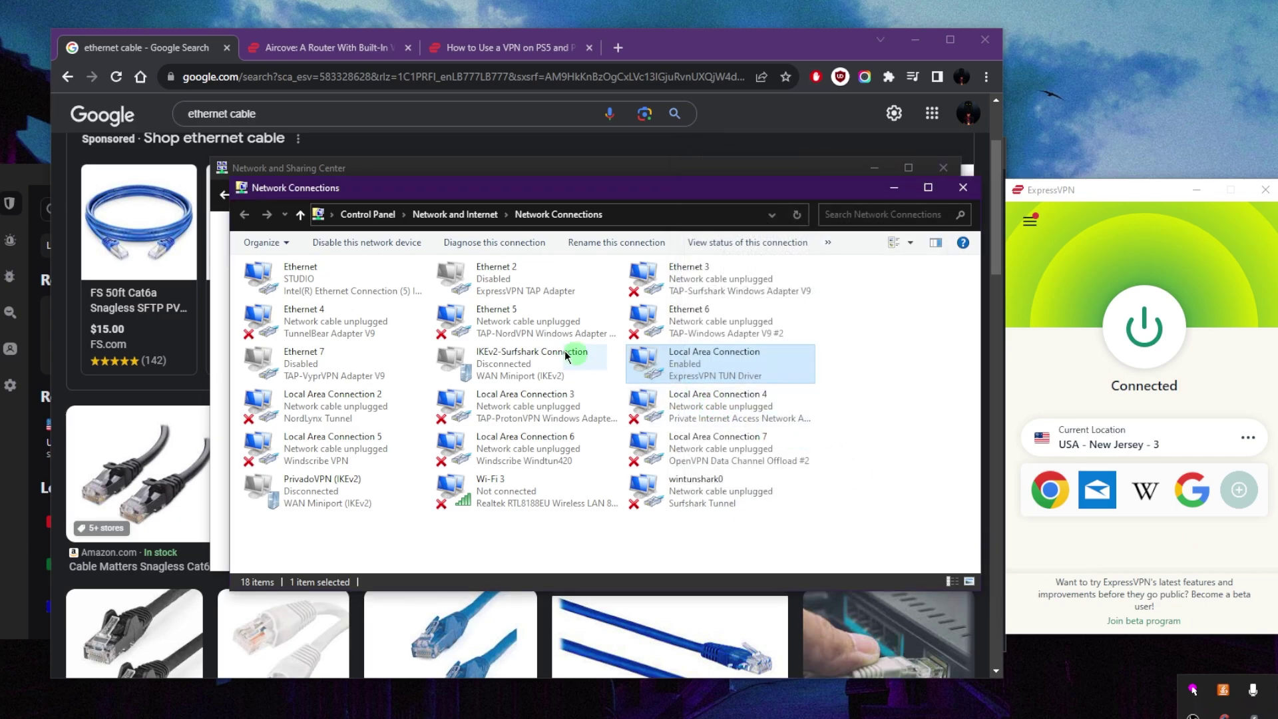
Recheck the Sharing settings in the connection properties, then close Network Connections and Network and Sharing Center.
right_click(697, 374)
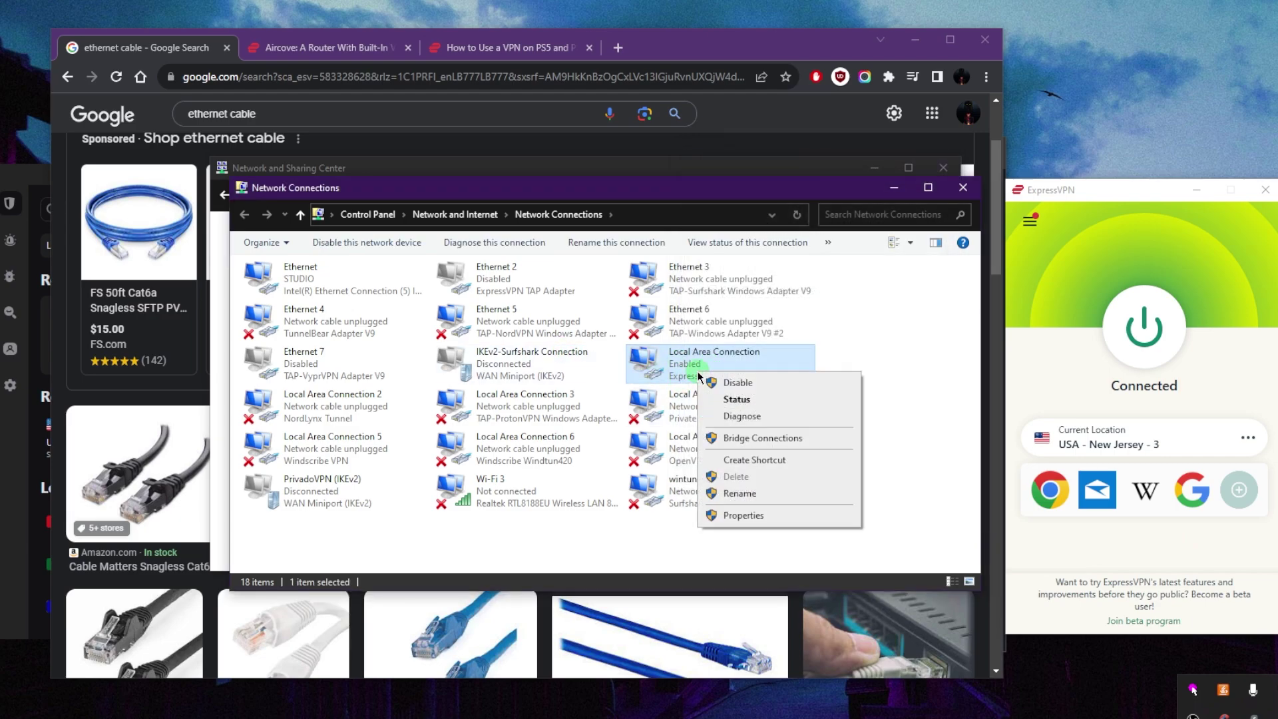
click(743, 516)
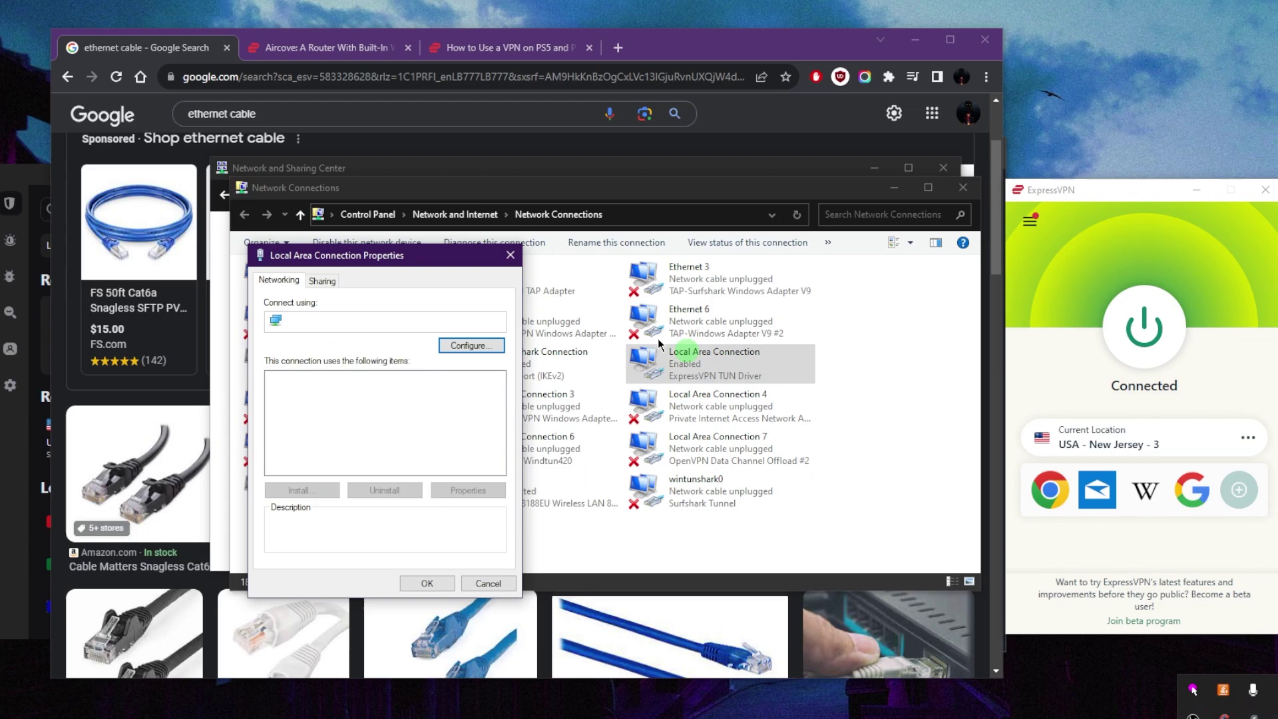
click(326, 281)
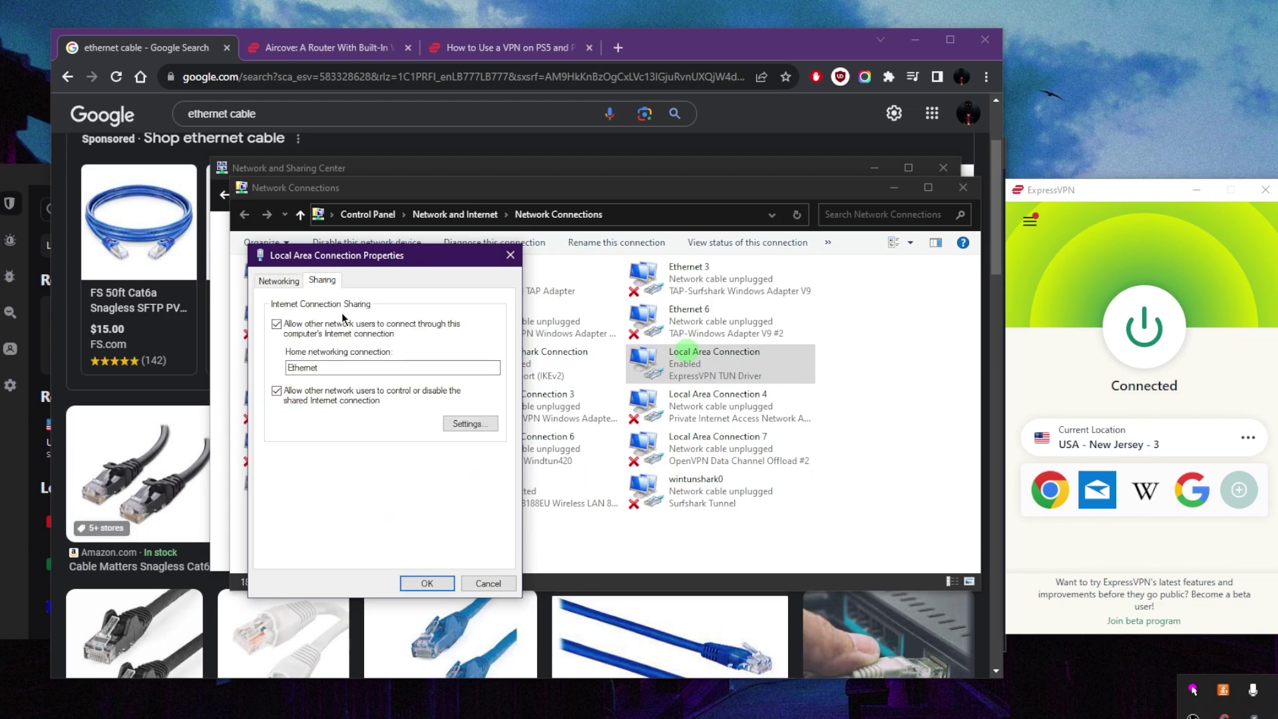
click(277, 324)
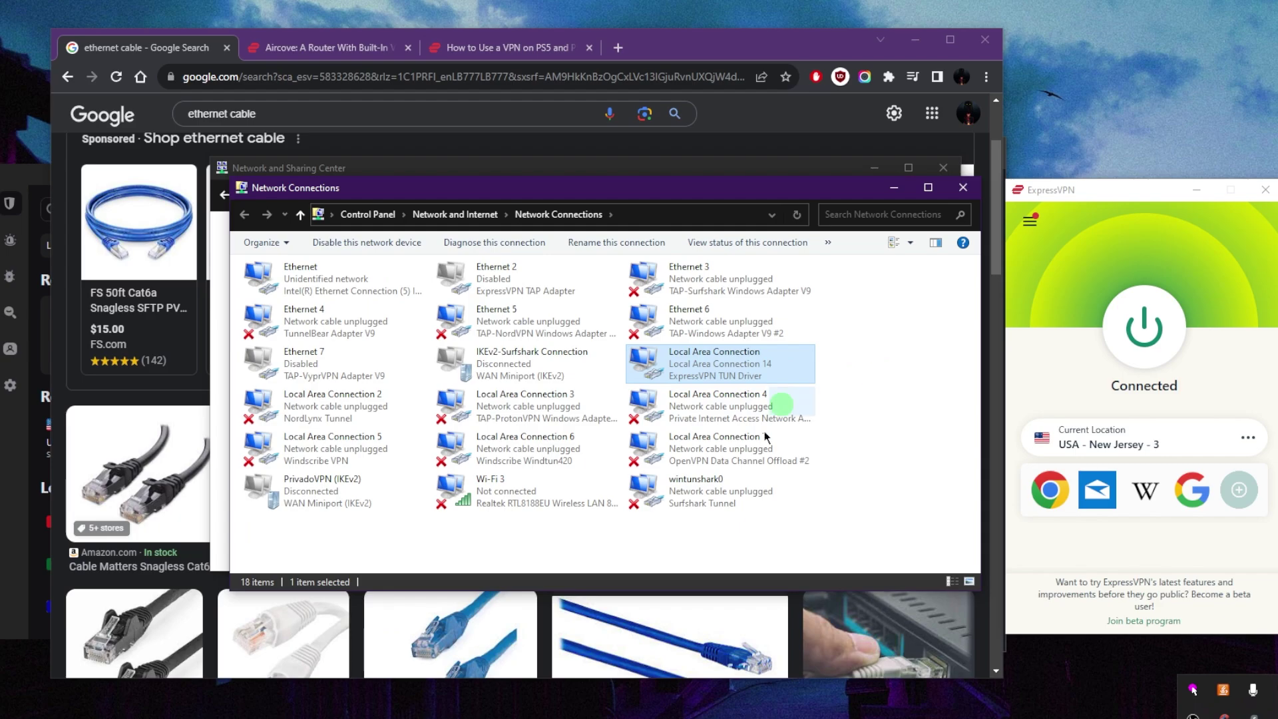
click(963, 187)
click(942, 168)
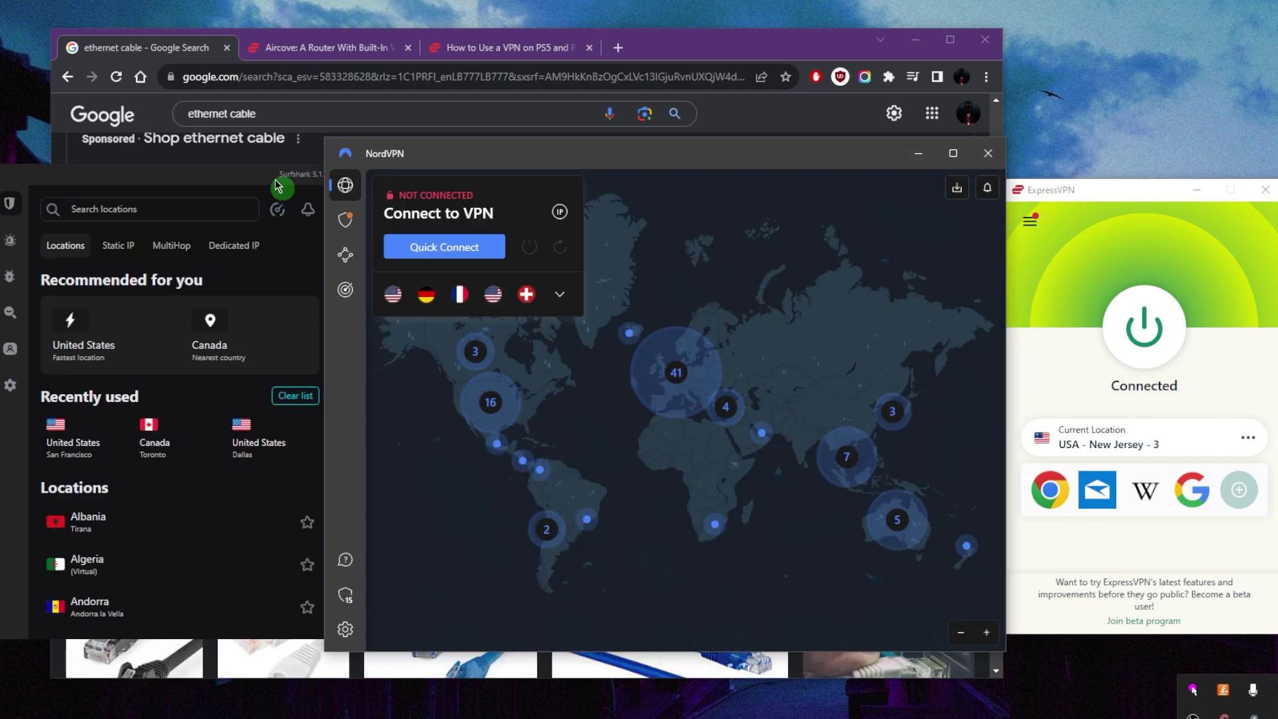
Bring the NordVPN, Surfshark and ExpressVPN windows forward over Chrome's 'ethernet cable' results.
click(720, 240)
click(326, 172)
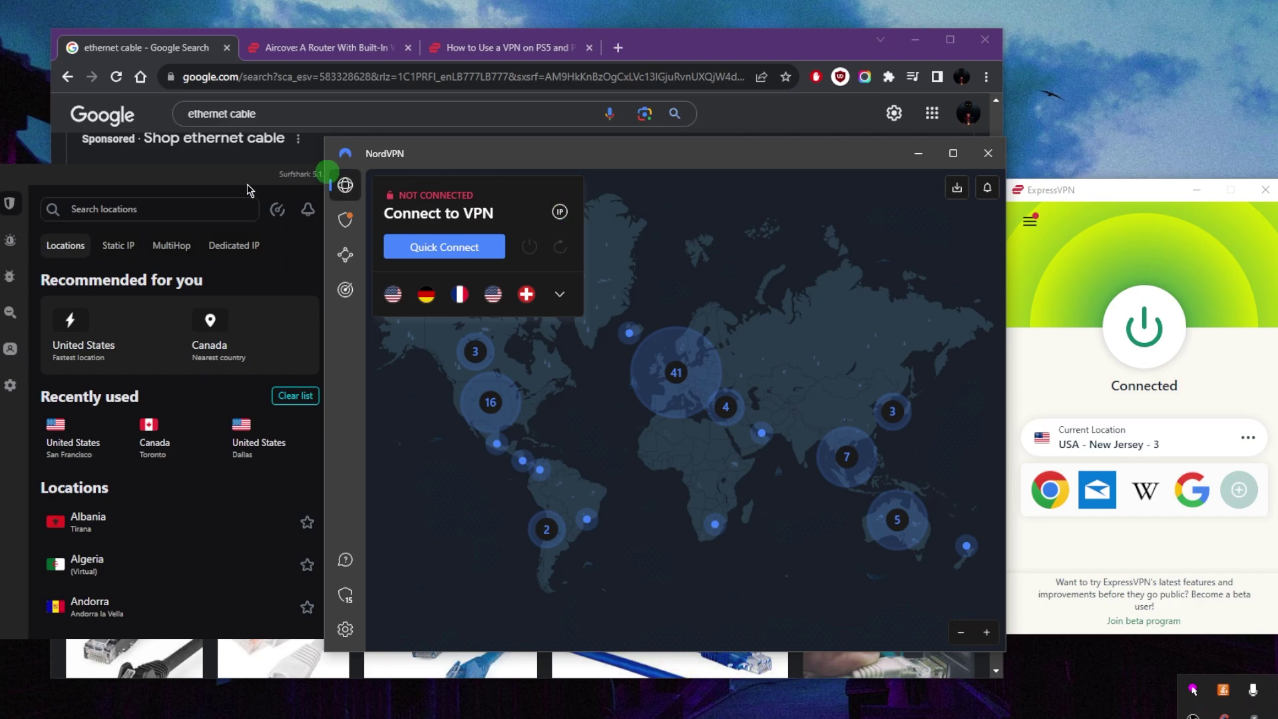
click(246, 184)
click(1051, 282)
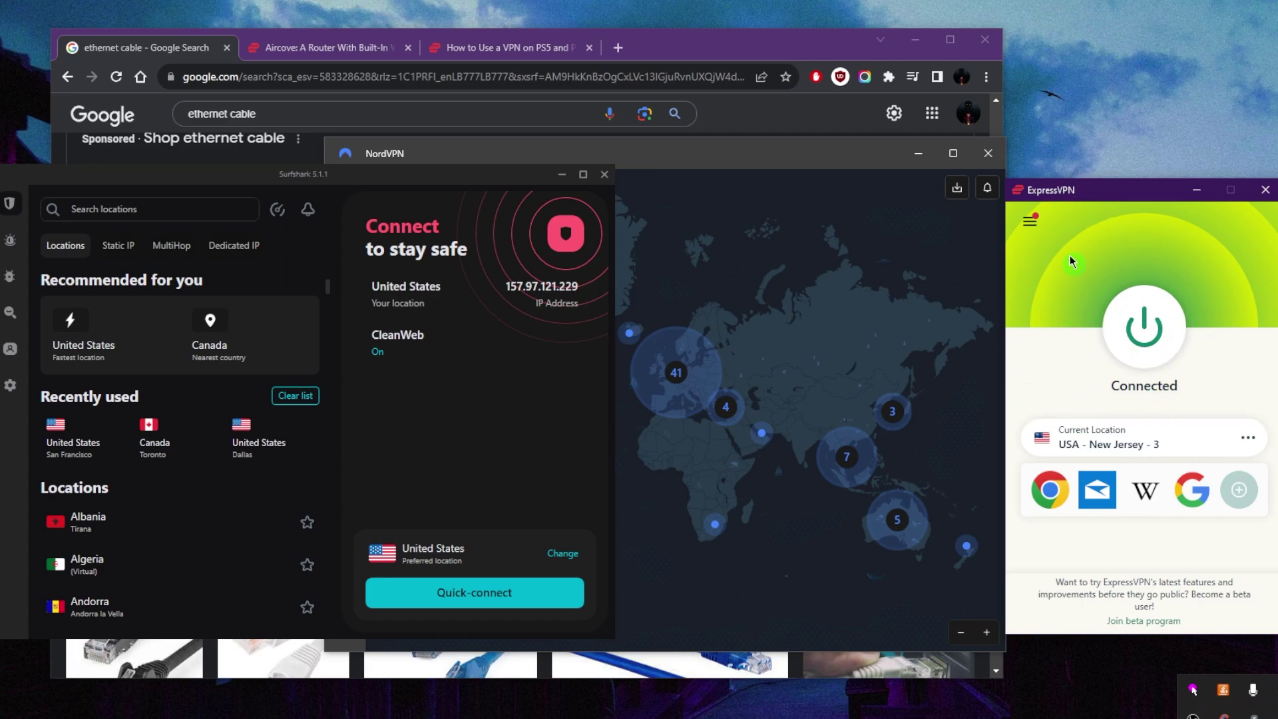
In NordVPN, expand the server categories and view the Threat Protection and Dark Web Monitor pages.
click(713, 296)
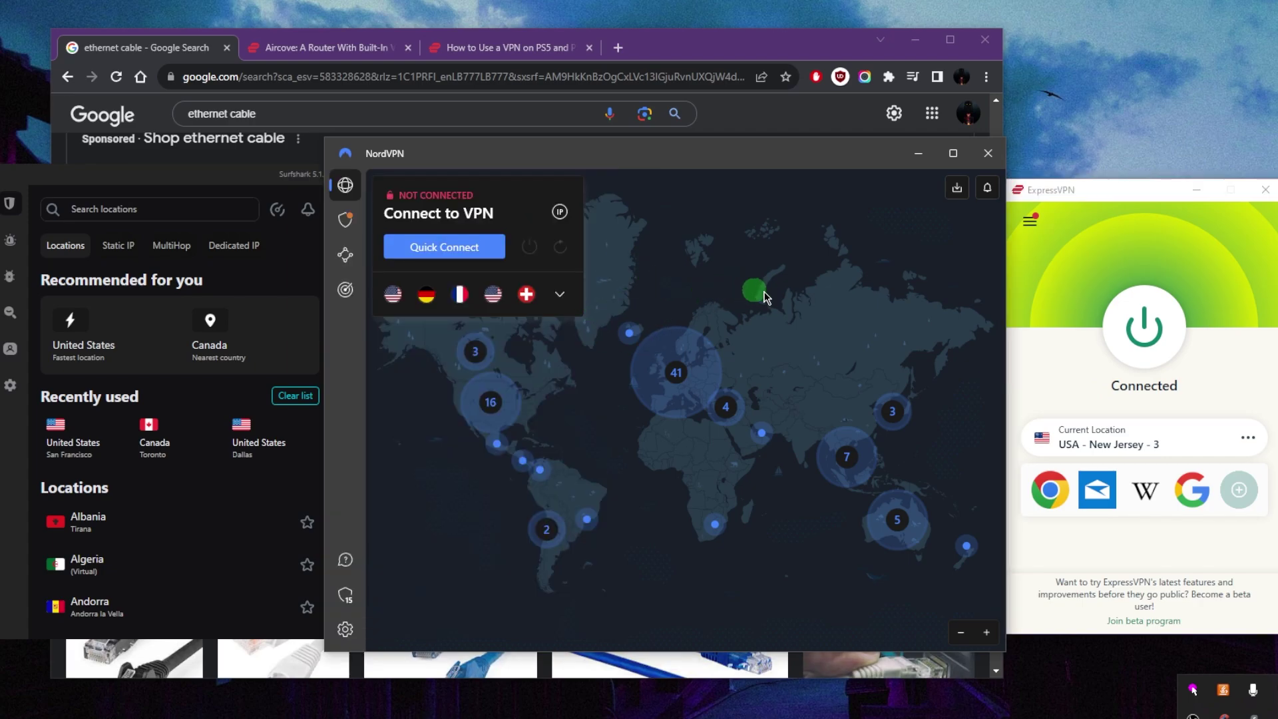
click(561, 297)
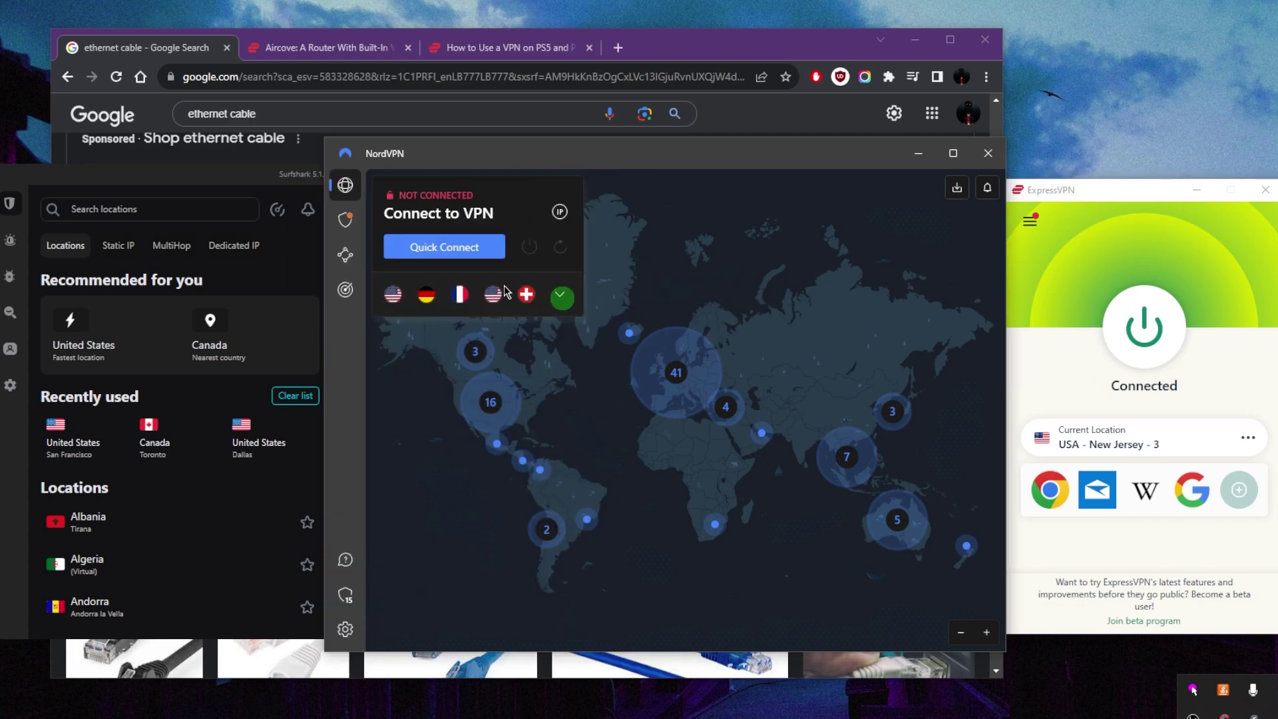
click(345, 219)
click(344, 289)
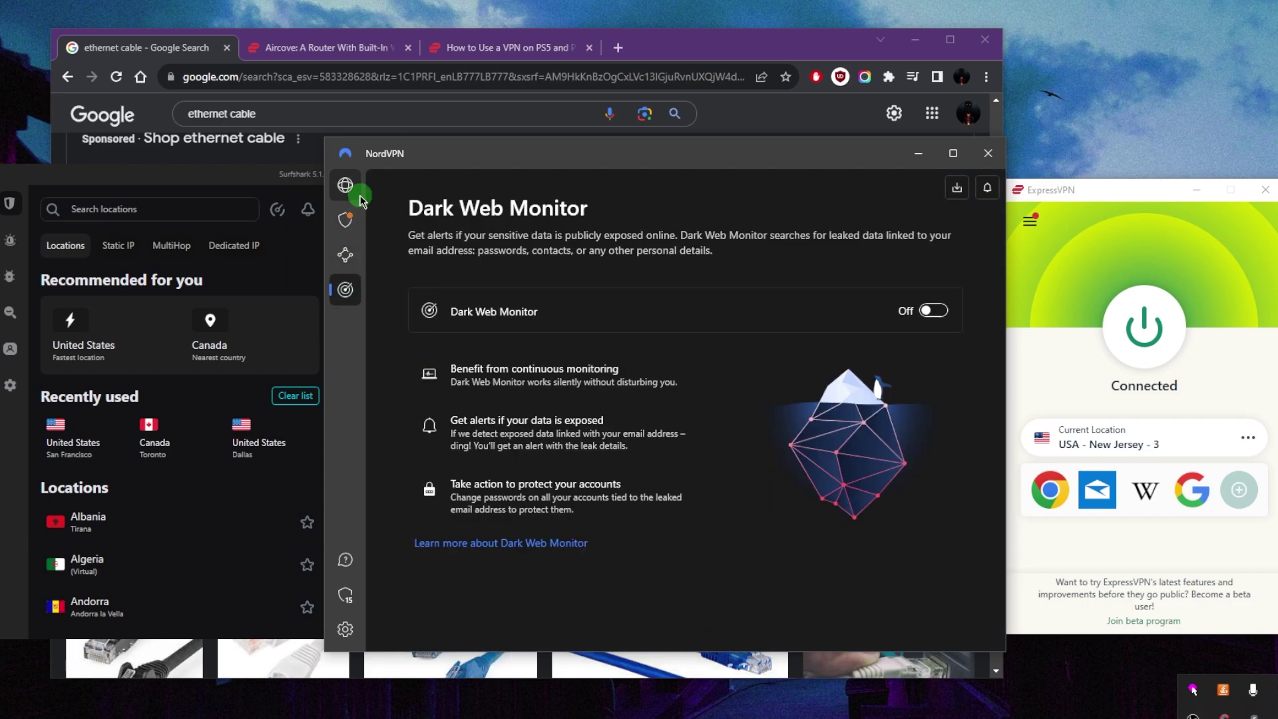
click(345, 186)
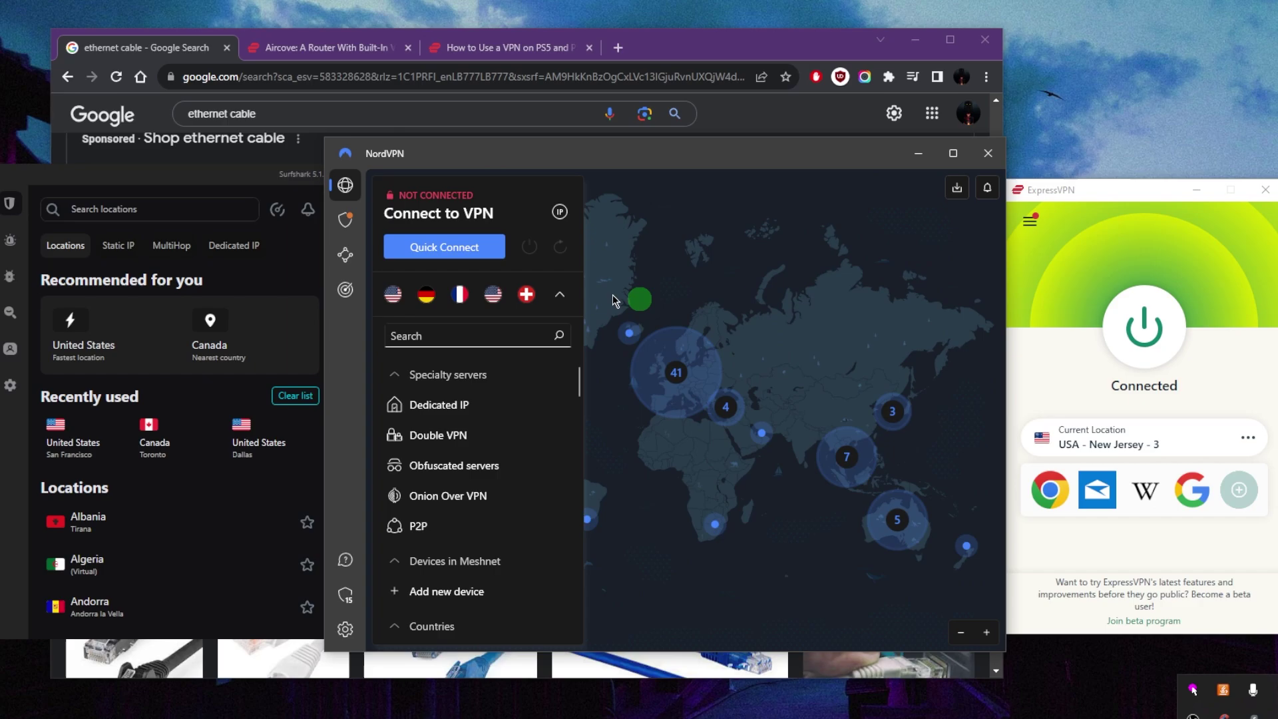
Alternate between the Surfshark and NordVPN windows, finishing with ExpressVPN in front.
click(297, 176)
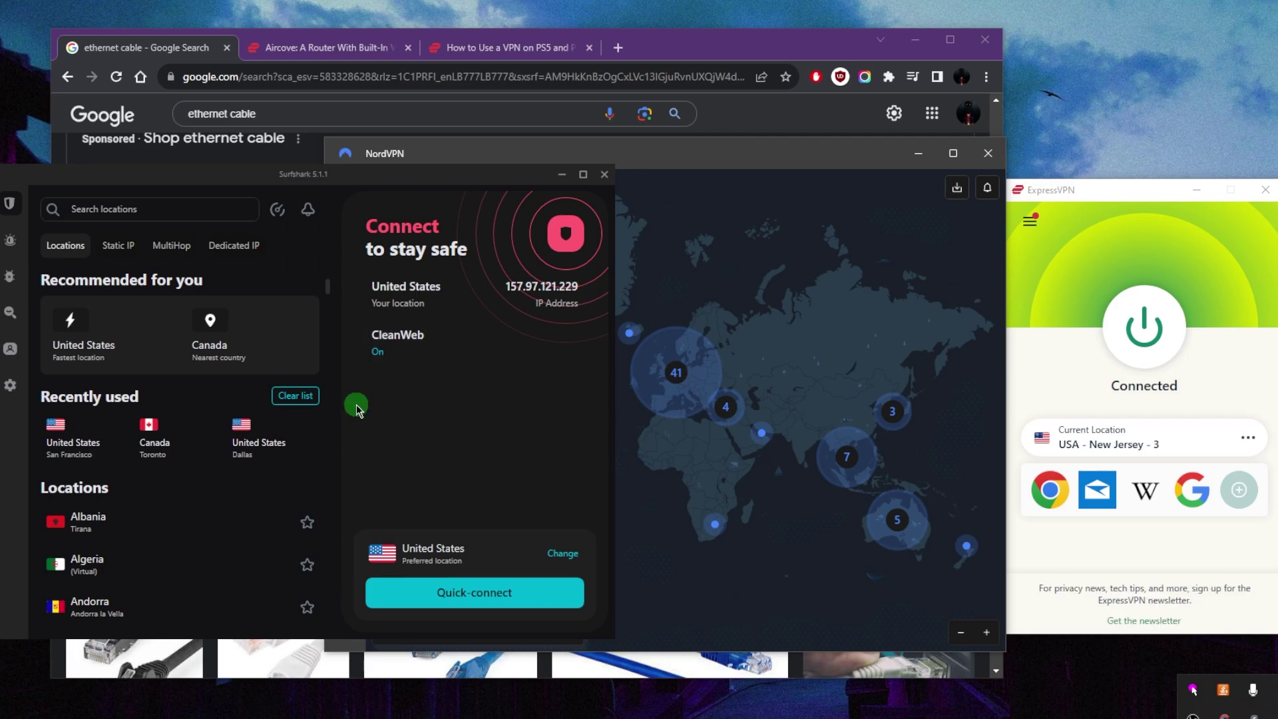
click(827, 236)
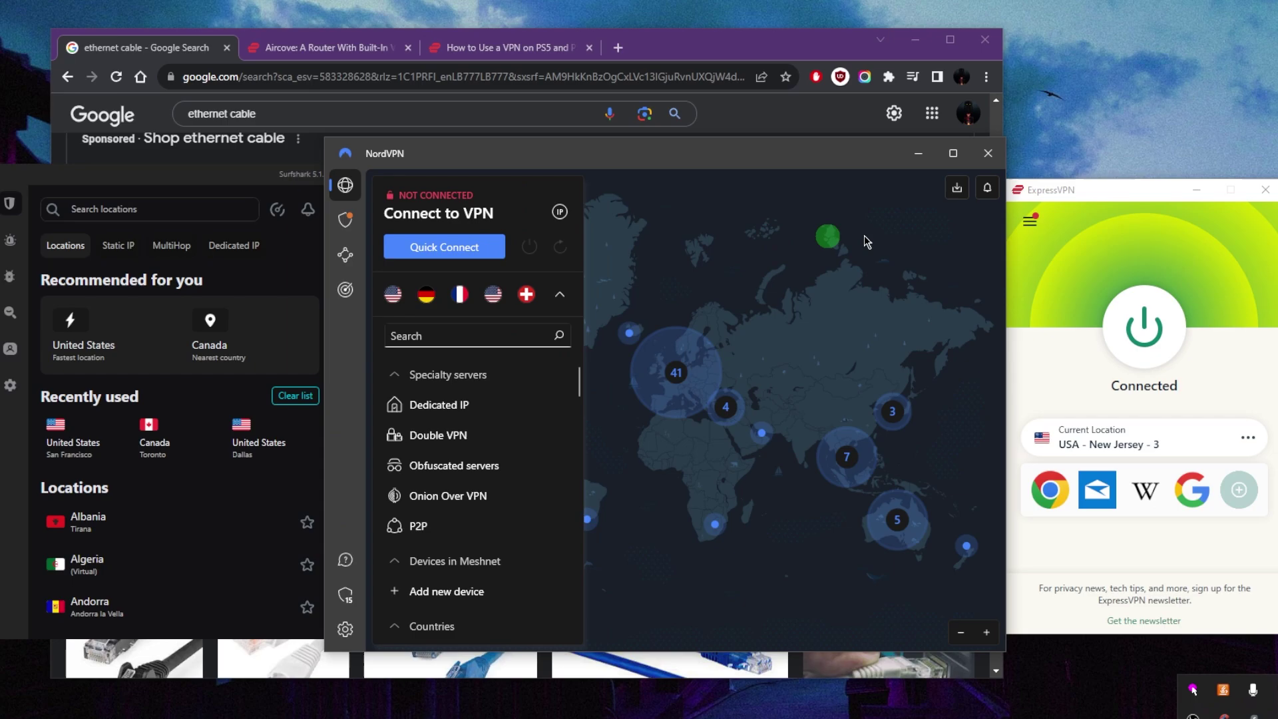
click(297, 184)
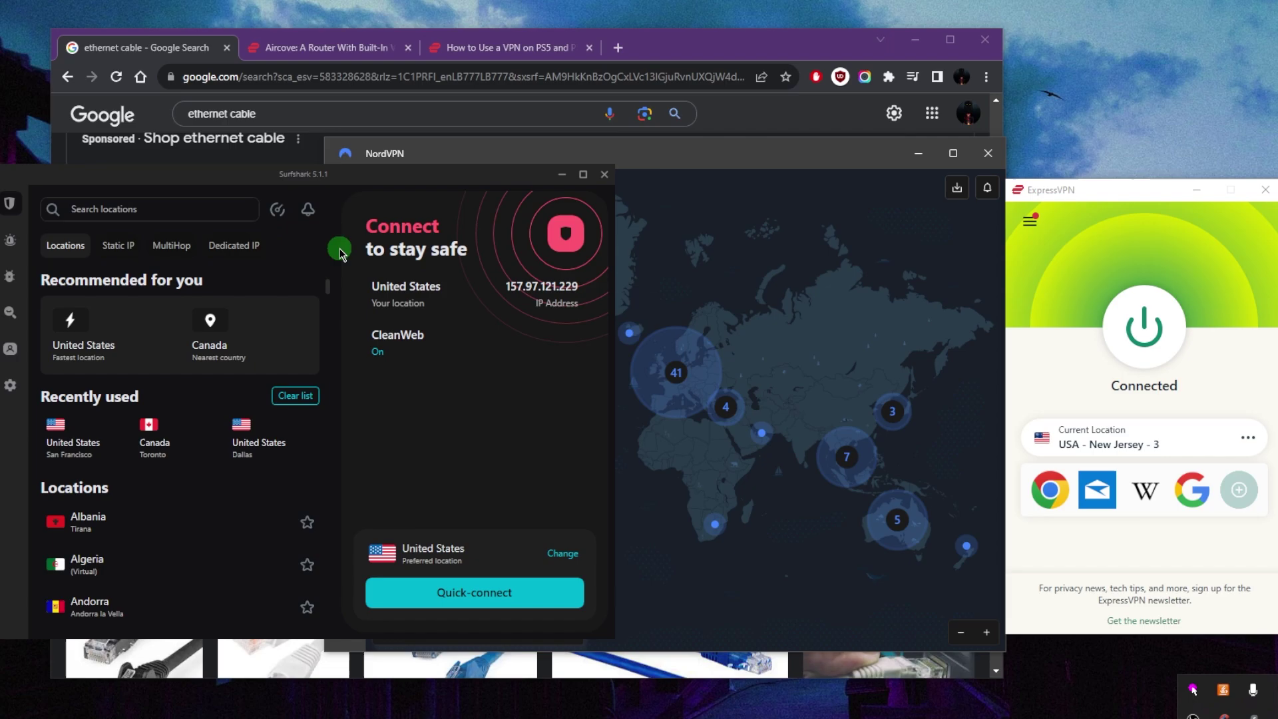
click(759, 248)
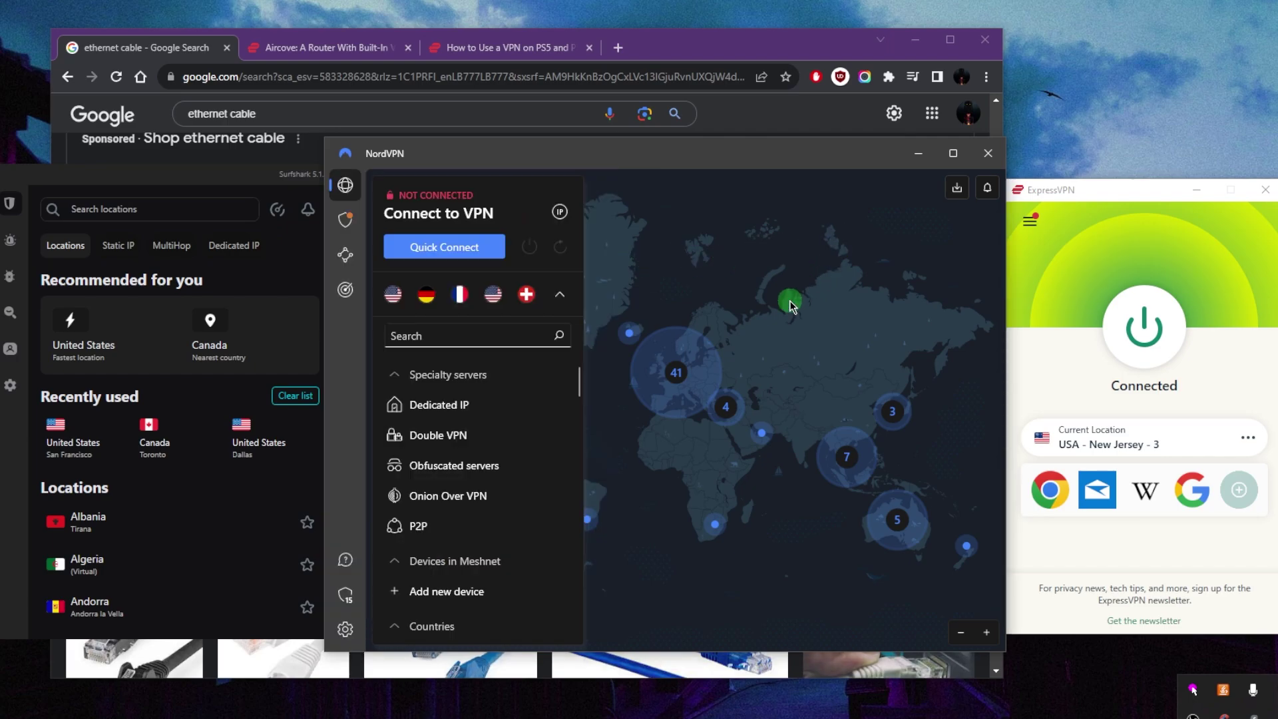
click(1049, 293)
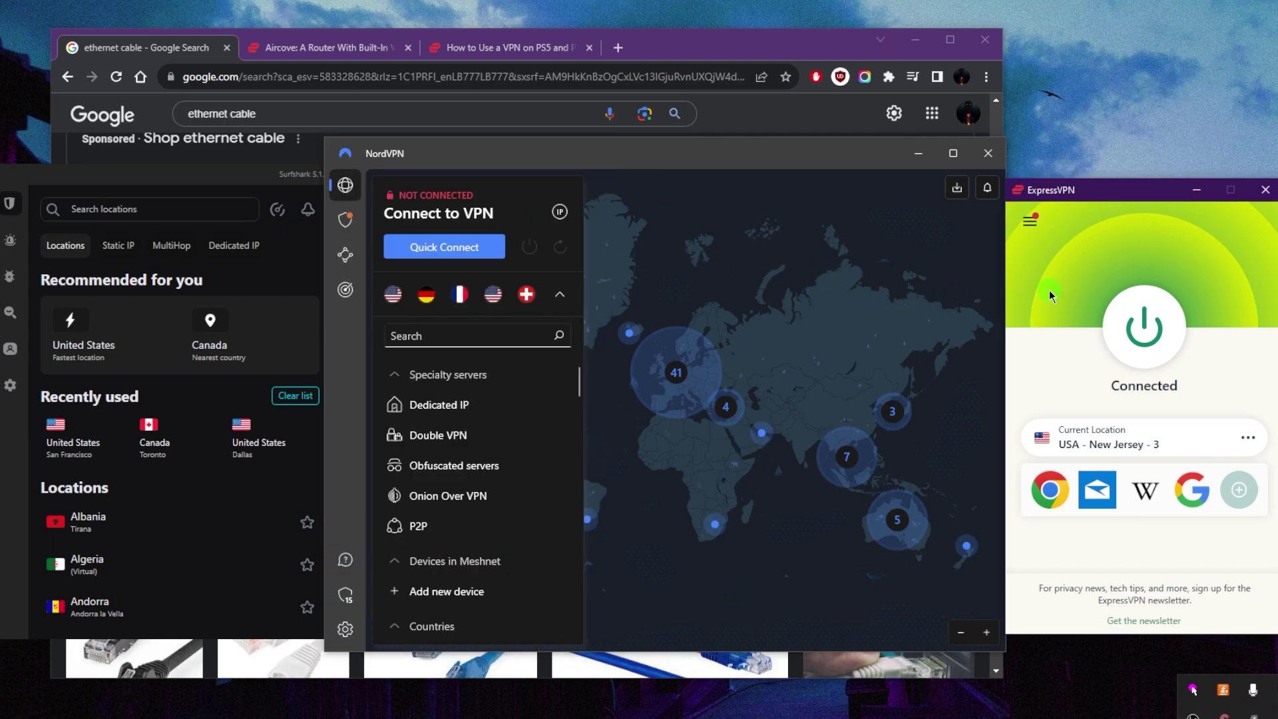